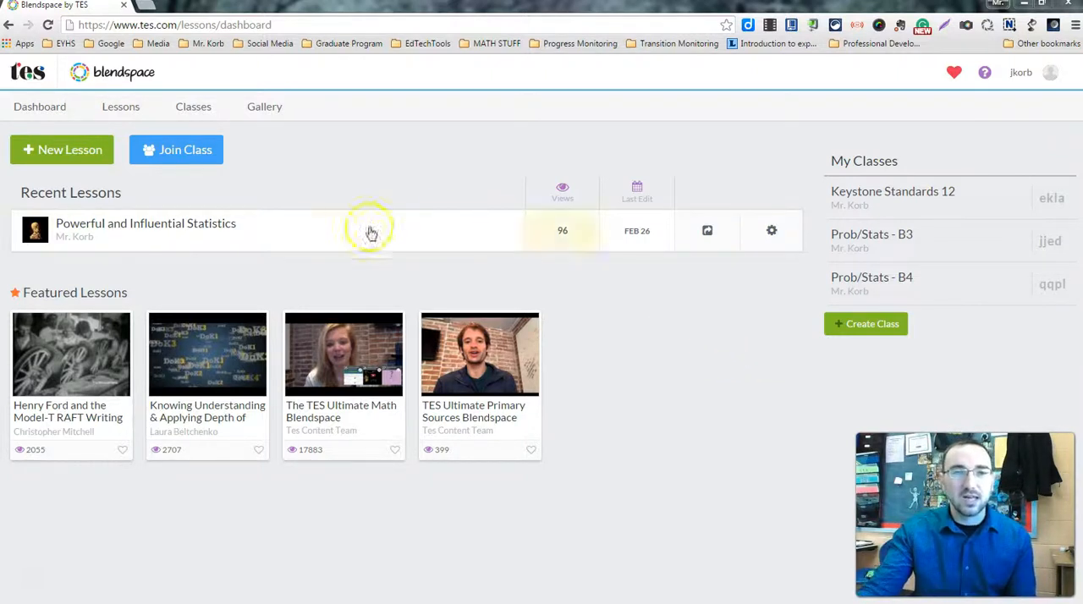
Create a new lesson titled "All about Cats"
left_click(40, 159)
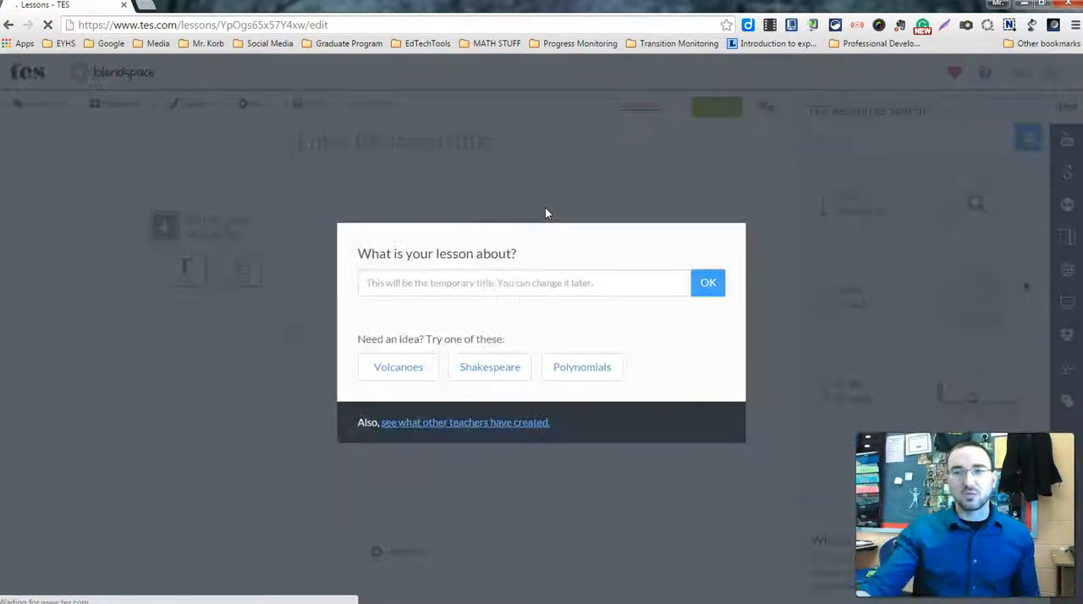
left_click(683, 204)
left_click(546, 283)
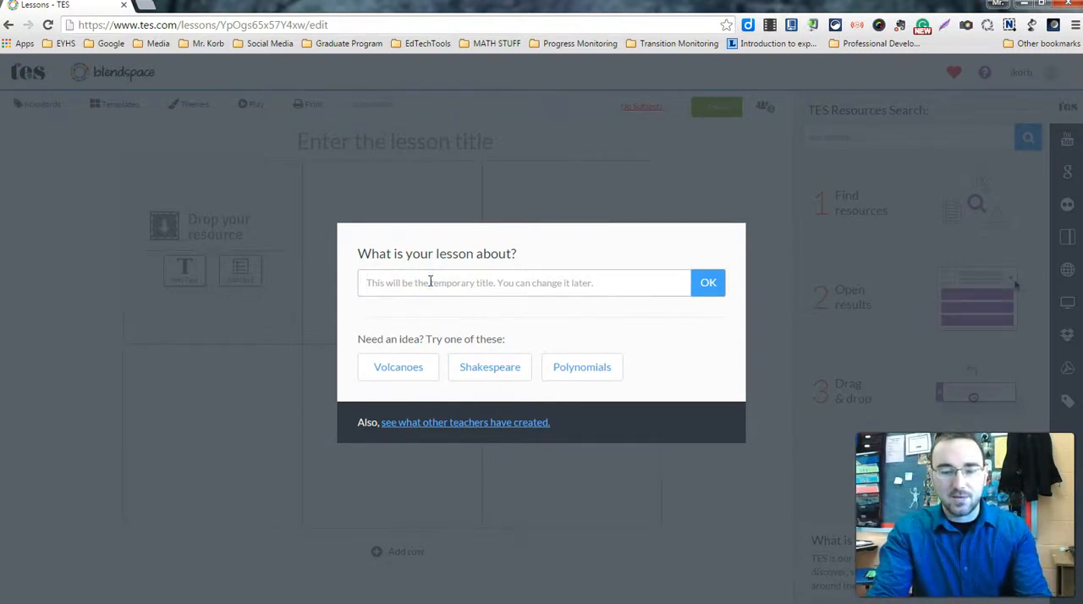
type("All about Cats")
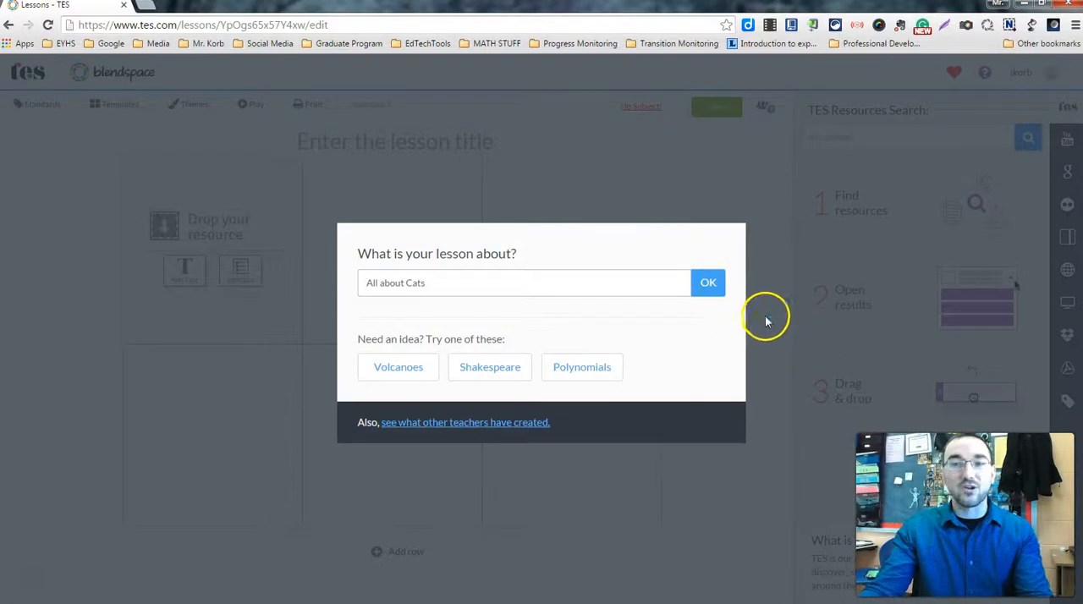
left_click(714, 283)
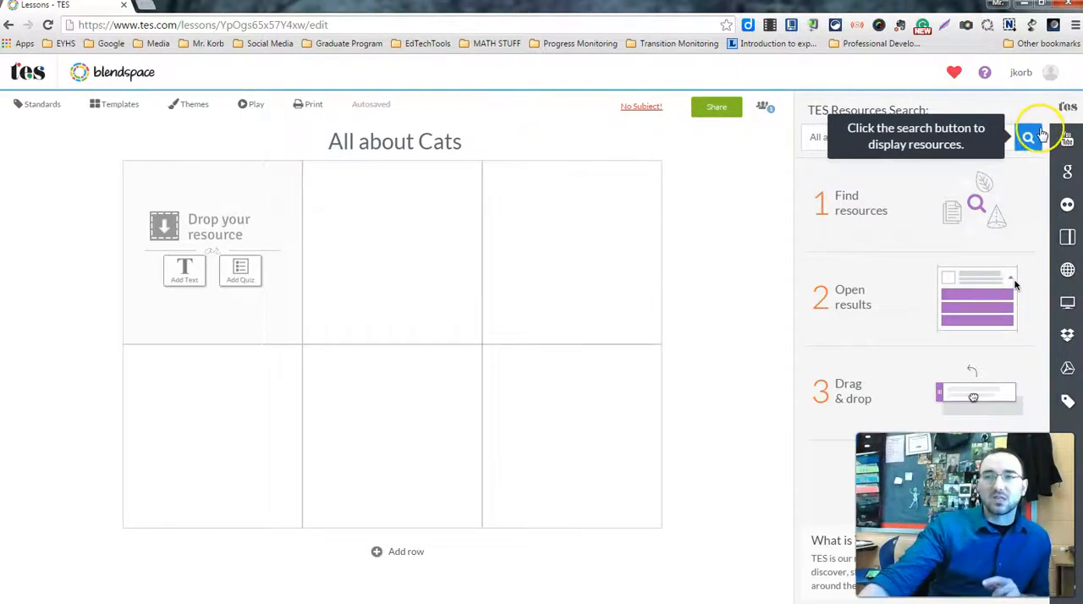
Search the TES resources for "All about Cats" and clear the search text
left_click(1030, 139)
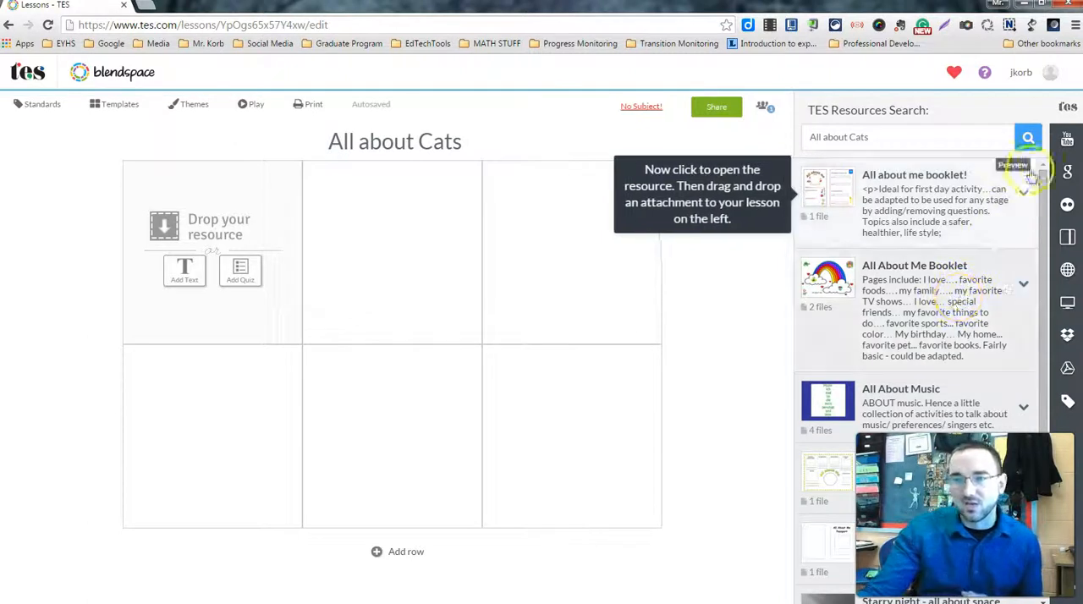
double_click(991, 145)
key("BackSpace")
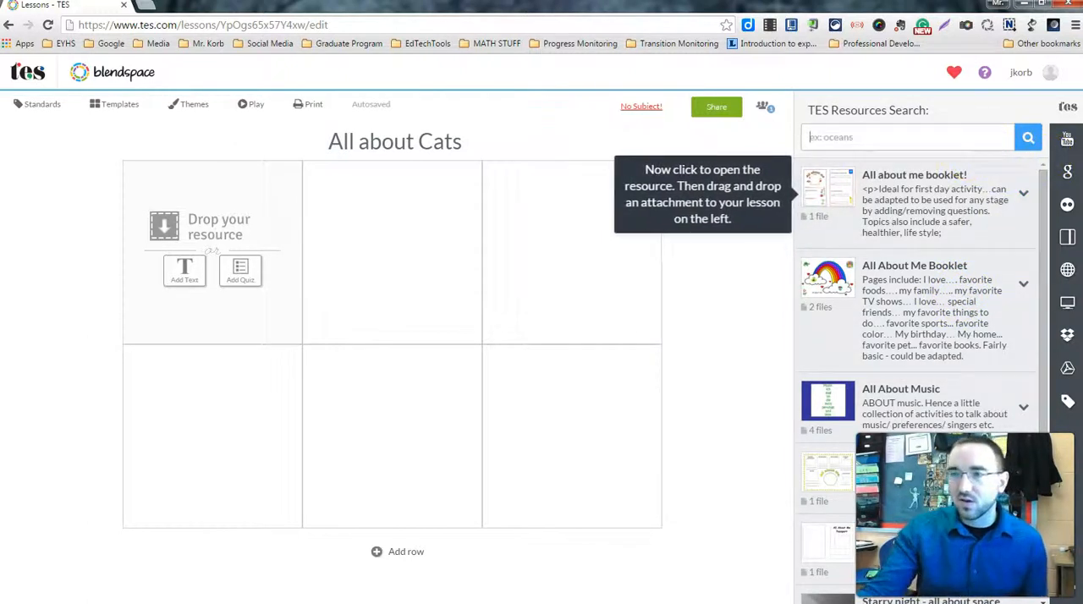
Search YouTube for "Cats" and place the Funny Cats Compilation video in the lesson's first tile
left_click(1068, 144)
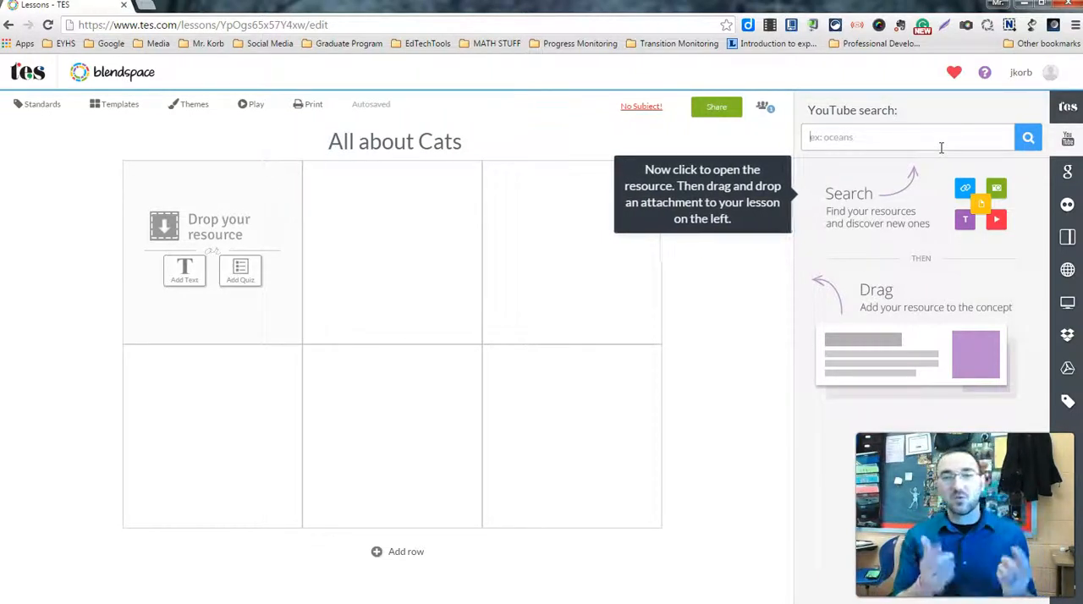
left_click(906, 134)
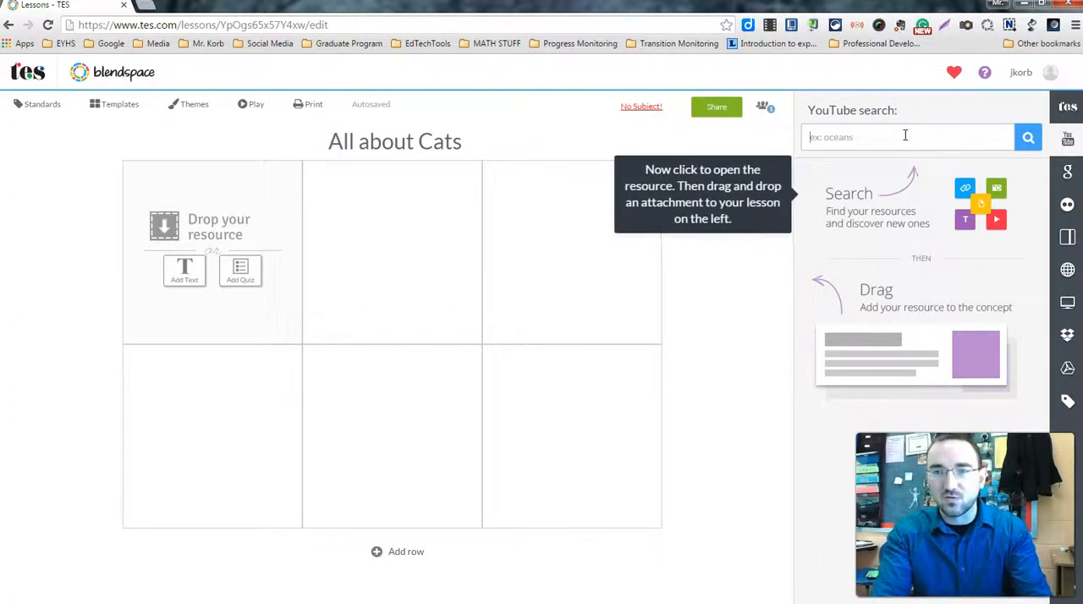
key("Return")
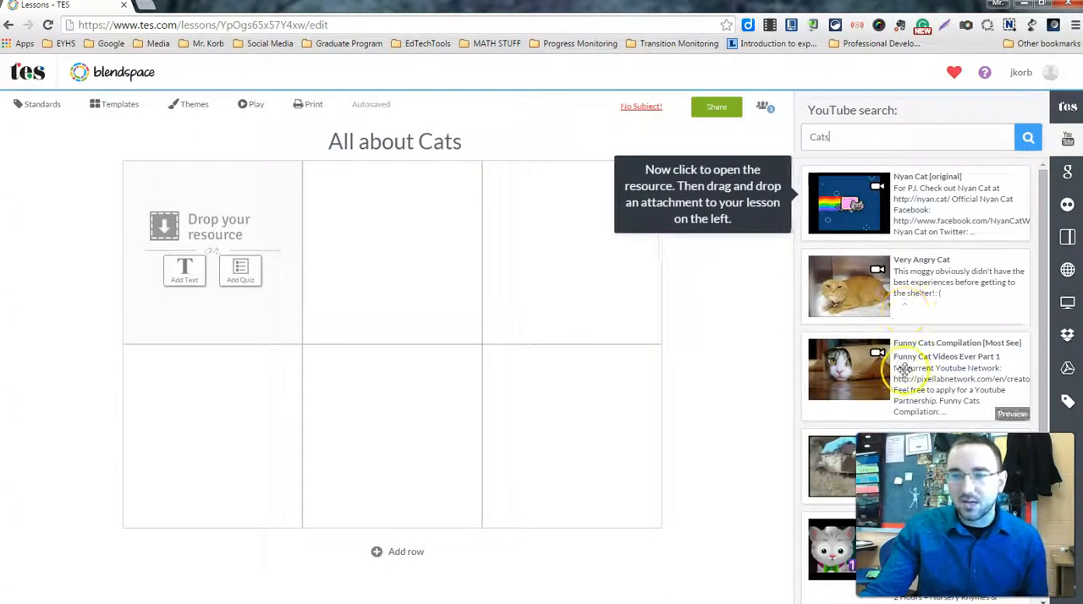
left_click_drag(849, 381, 219, 230)
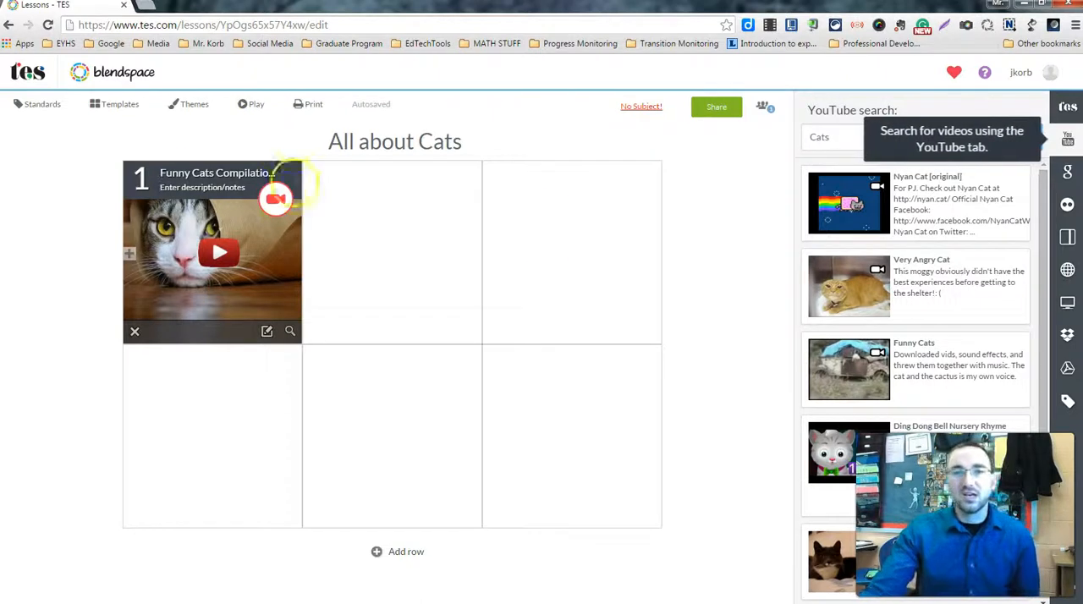
Find Google images of cats and place the scratching cat in tile 2 and the white cat lying down in tile 3
left_click(1069, 172)
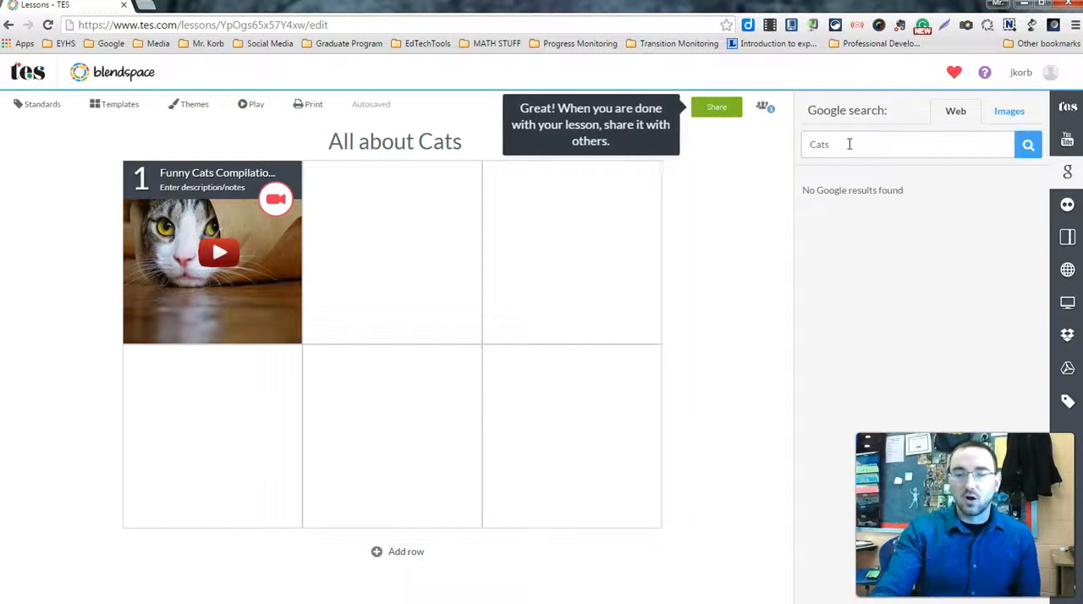
left_click(1010, 115)
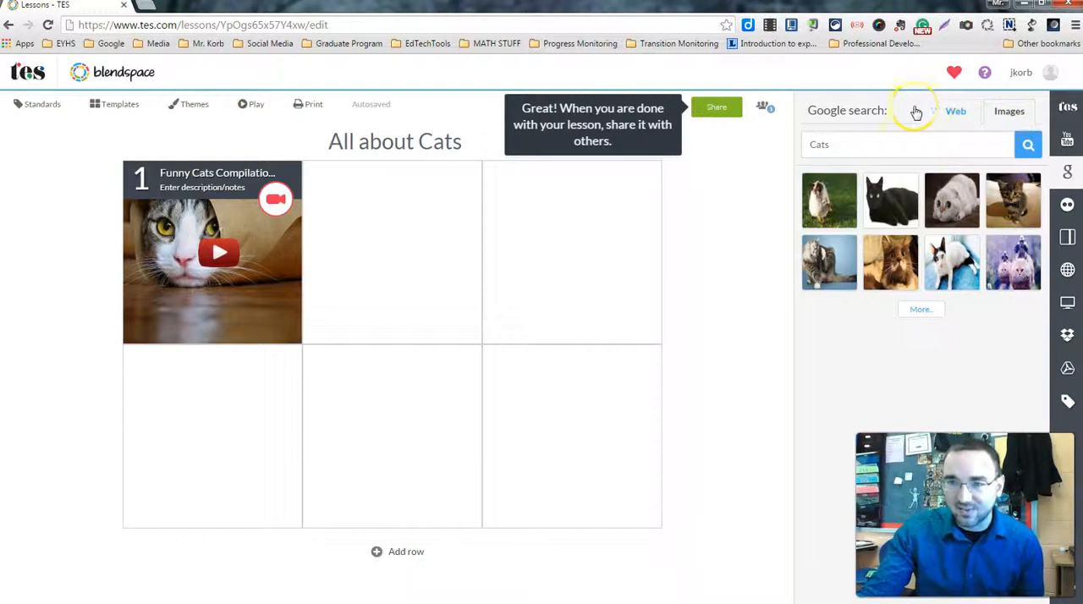
left_click_drag(829, 262, 438, 246)
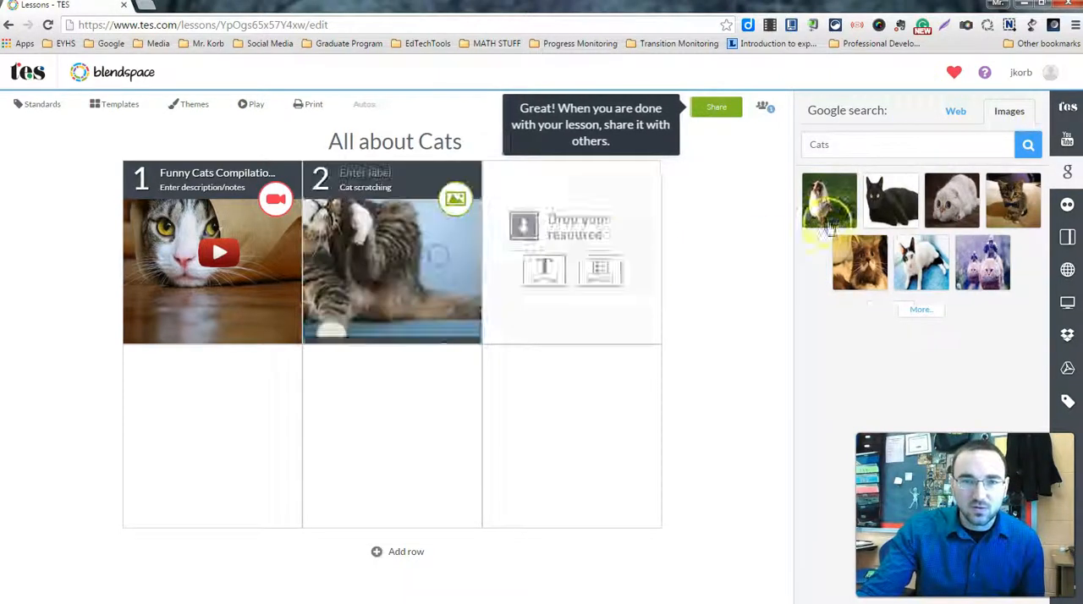
left_click_drag(914, 180, 567, 241)
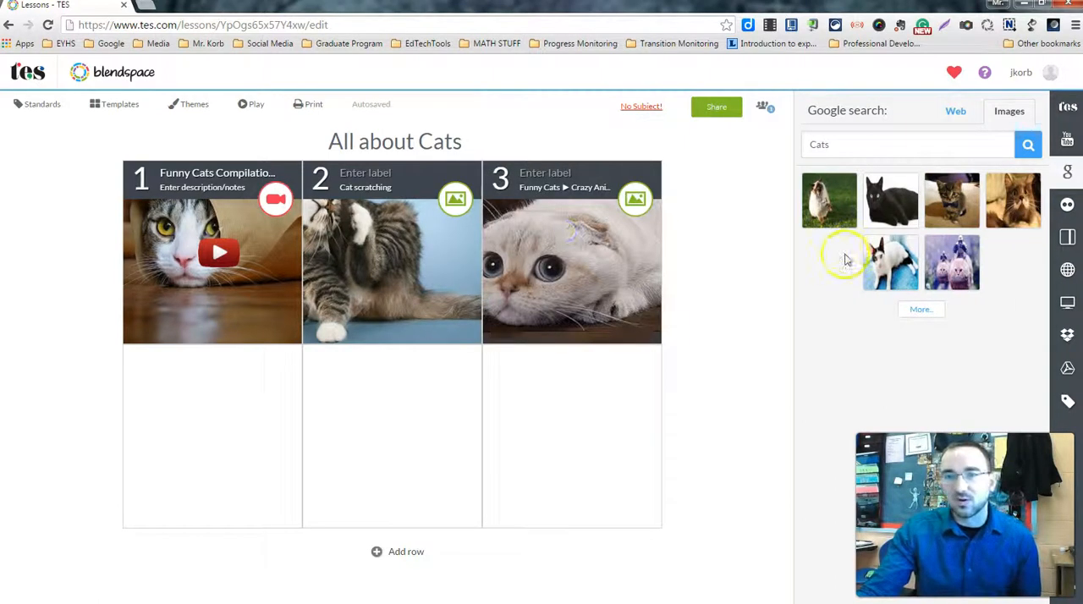
Swap the two cat images so the white cat occupies tile 2 and the scratching cat tile 3
left_click_drag(493, 180, 327, 384)
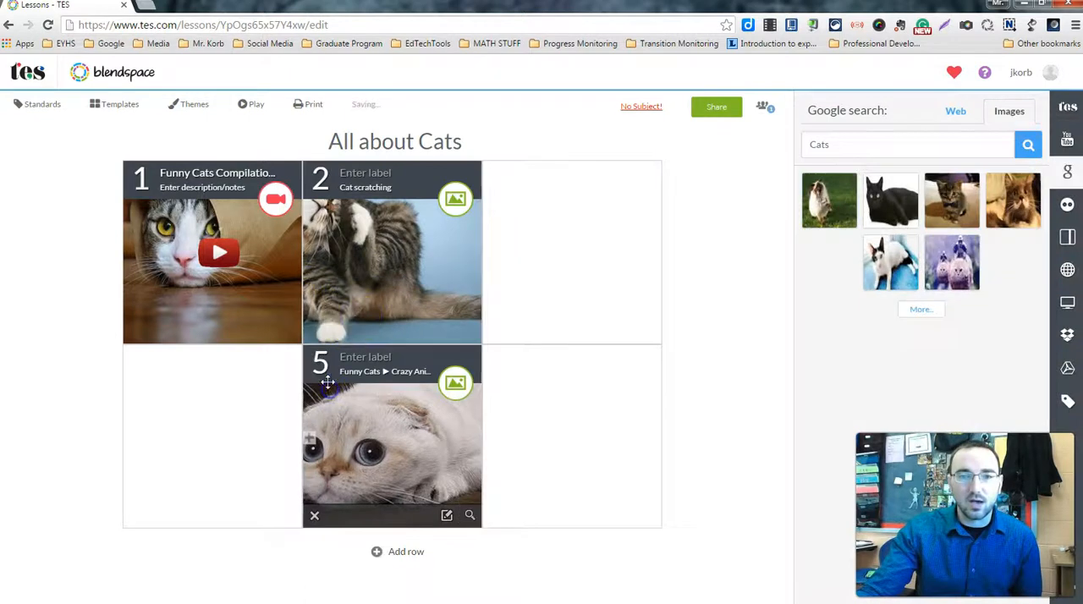
left_click_drag(313, 186, 457, 263)
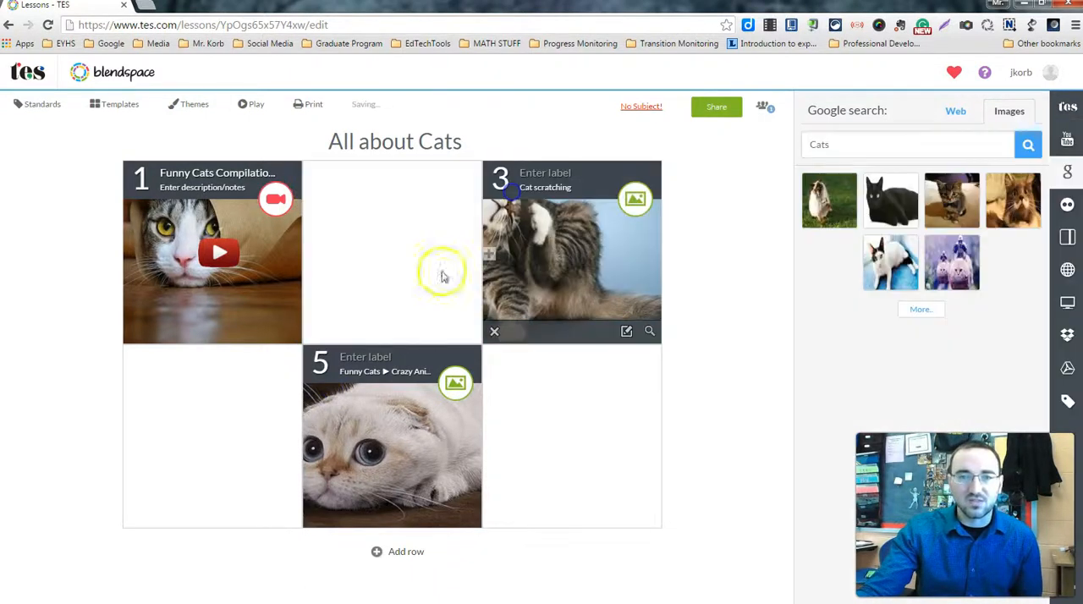
left_click_drag(331, 362, 347, 241)
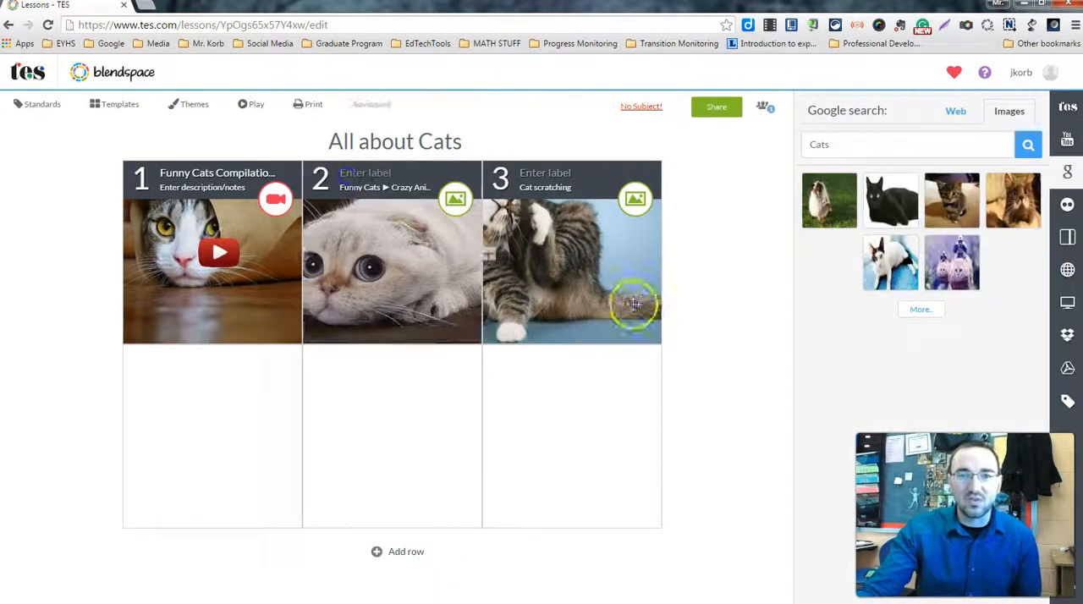
Label the white cat image in tile 2 "Sad Cat" and the scratching cat image in tile 3 "Itchy Cat"
left_click(548, 267)
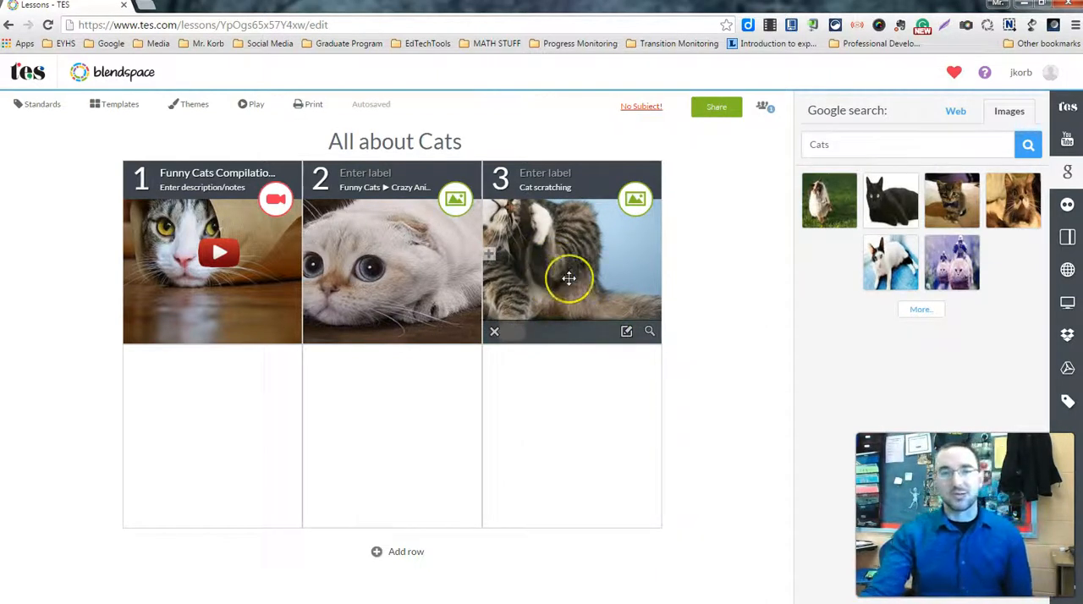
type("Sad Cat")
left_click(411, 166)
left_click(542, 173)
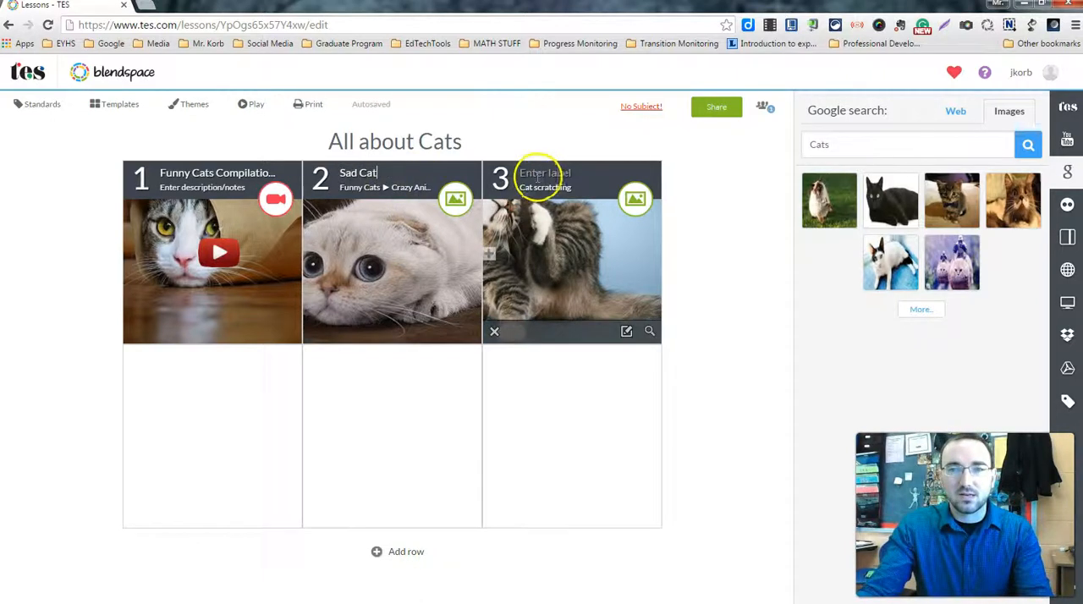
type("It")
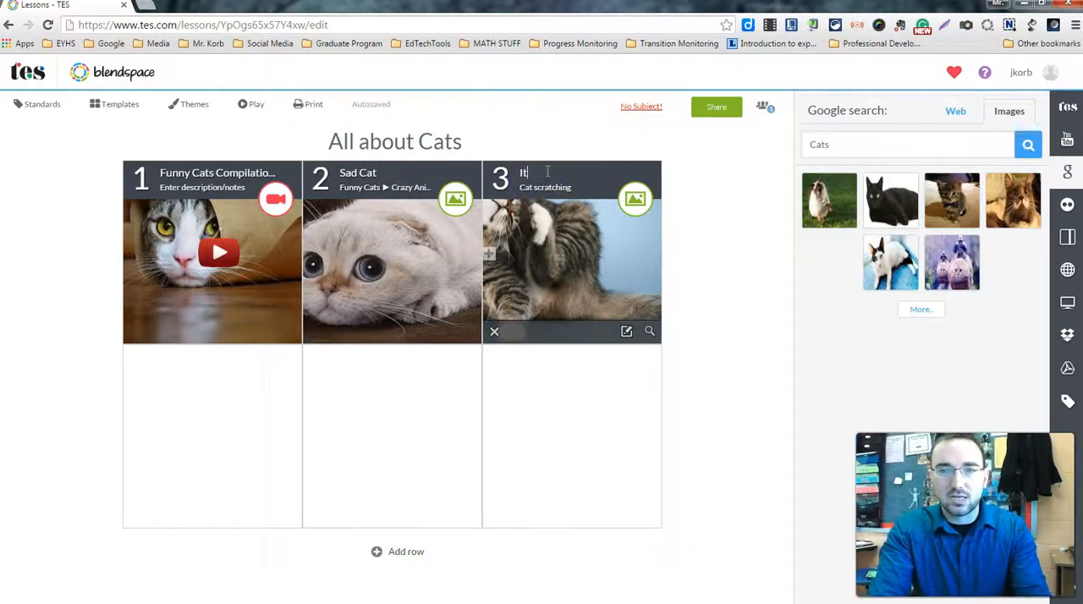
type("chy Cat")
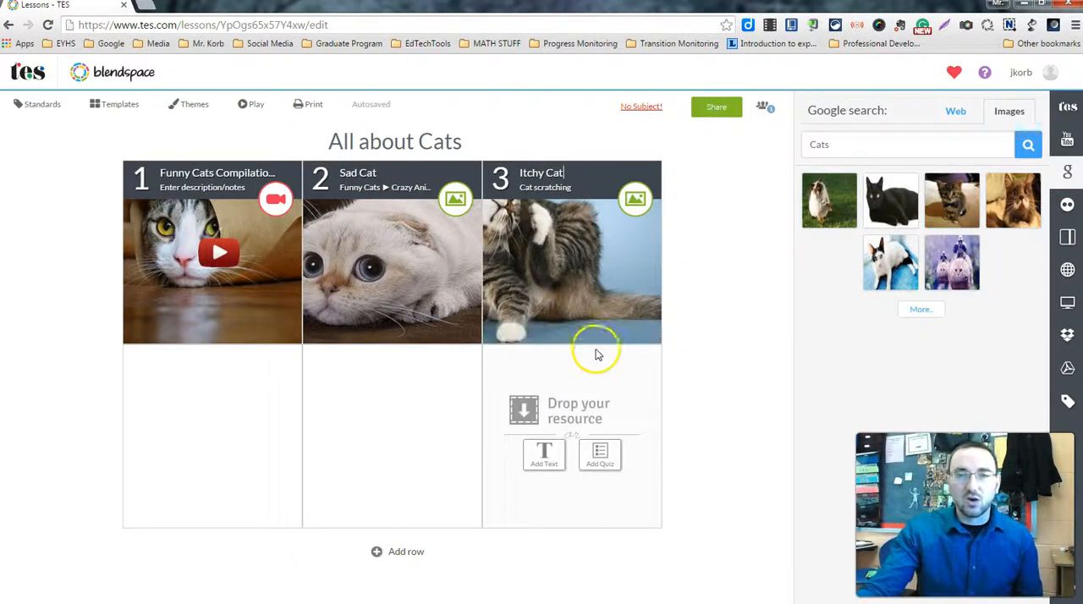
View the editable description of the Itchy Cat tile and close it without changes
left_click(627, 332)
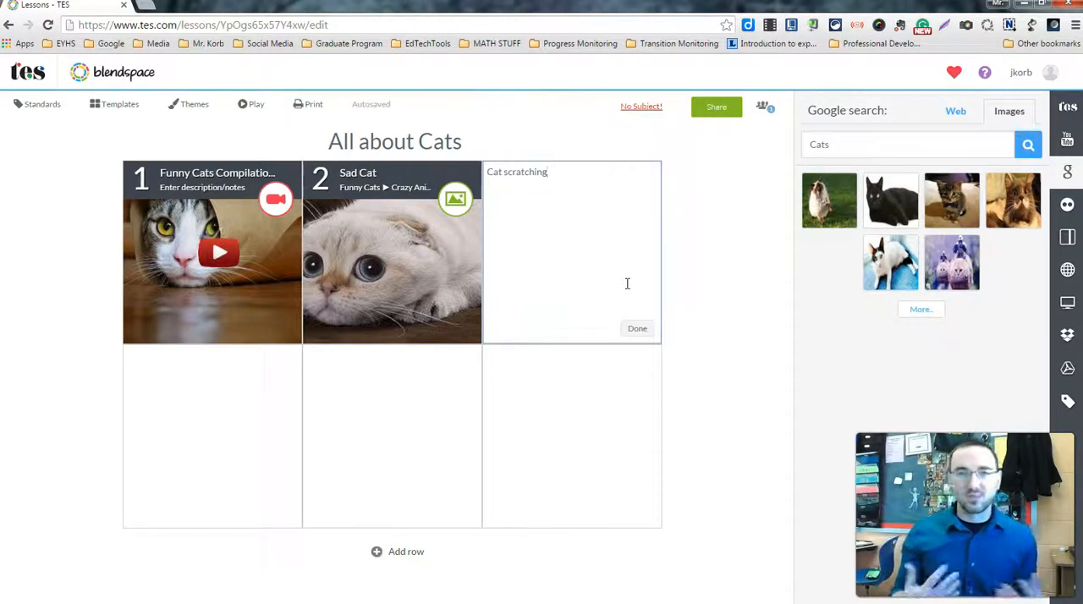
mouse_move(261, 340)
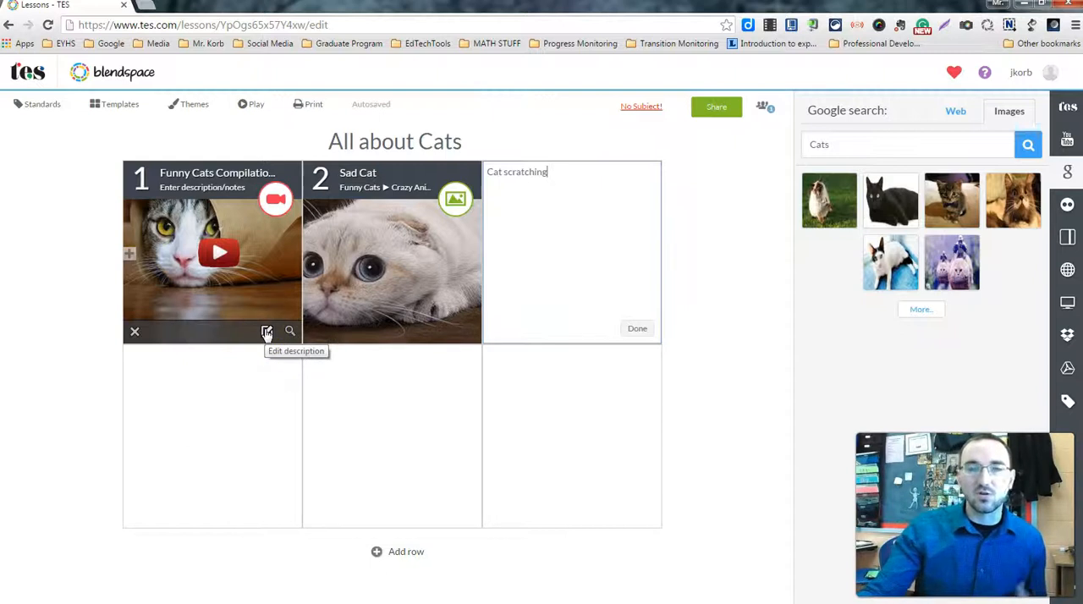
left_click(635, 330)
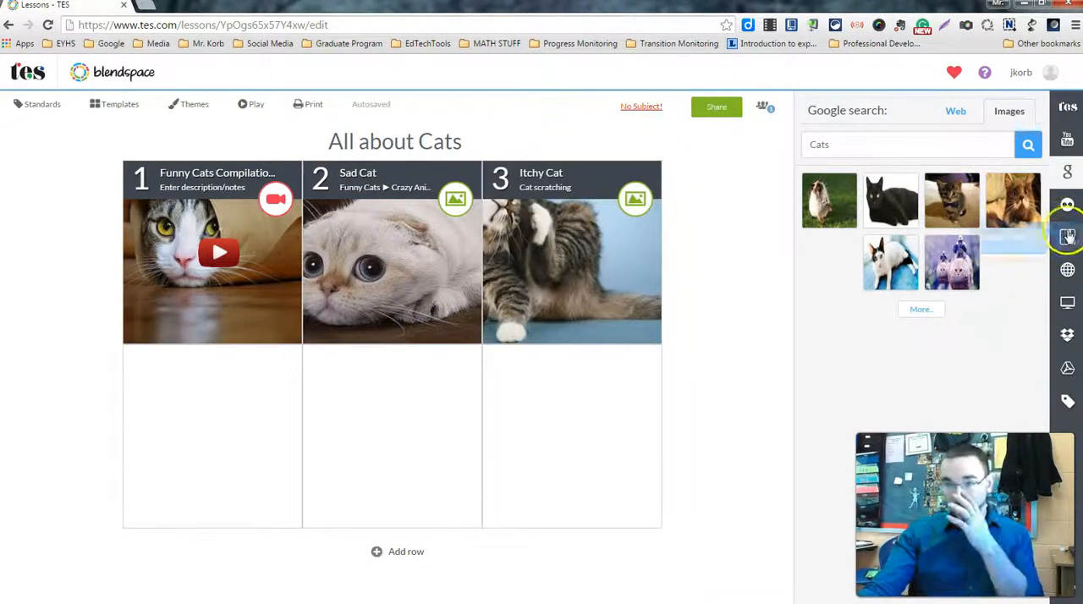
Find cat photos on Flickr and place the orange cat photo in tile 4
left_click(1068, 204)
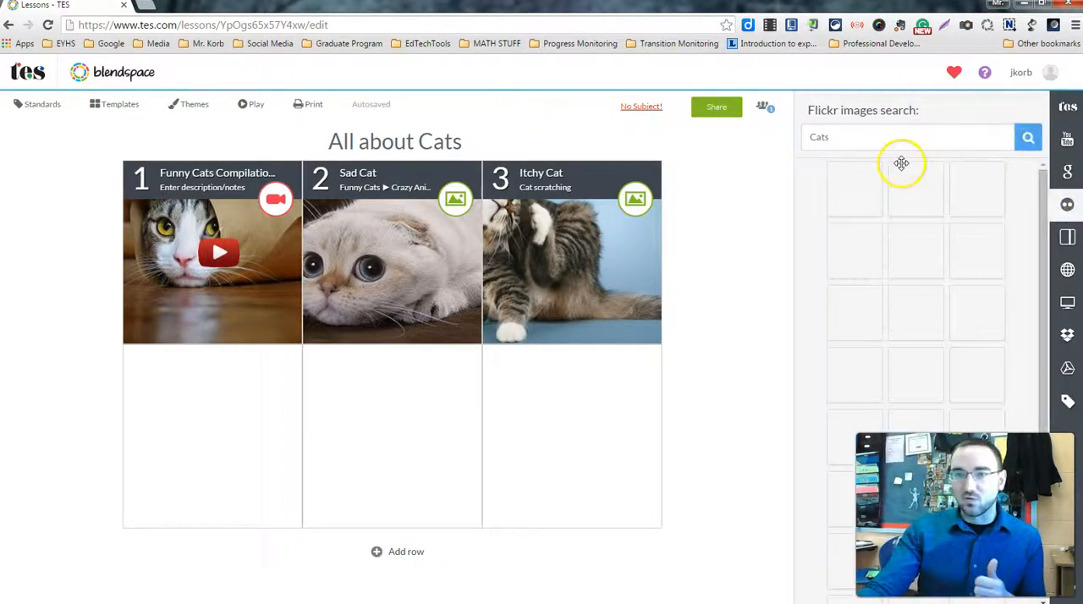
left_click_drag(870, 193, 605, 362)
left_click_drag(273, 428, 280, 430)
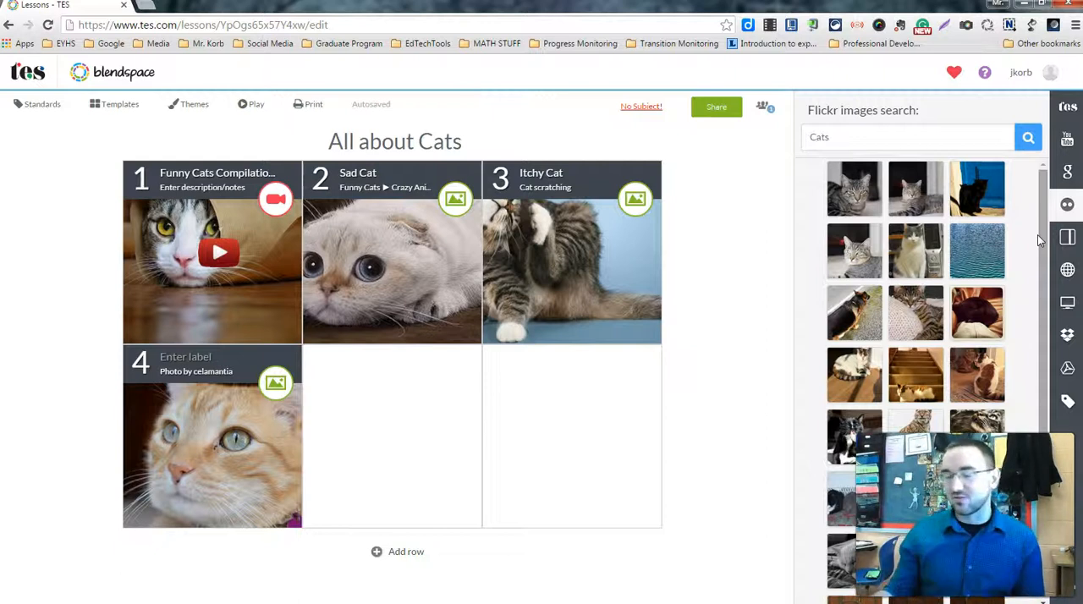
Search Gooru Learning for "Cats" and open the source for adding website links or embed code
left_click(1067, 236)
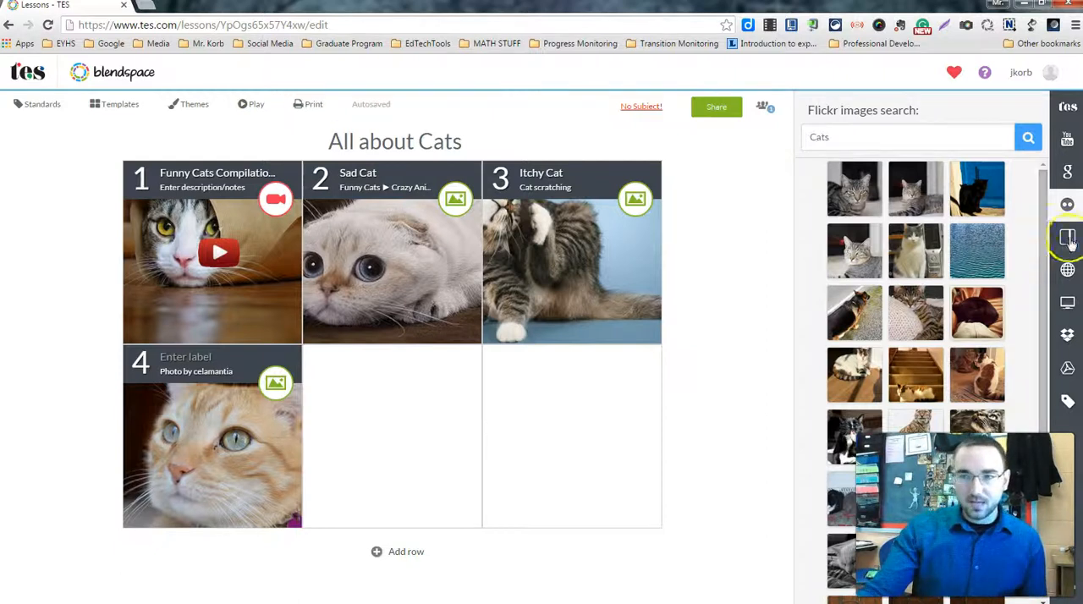
left_click(892, 141)
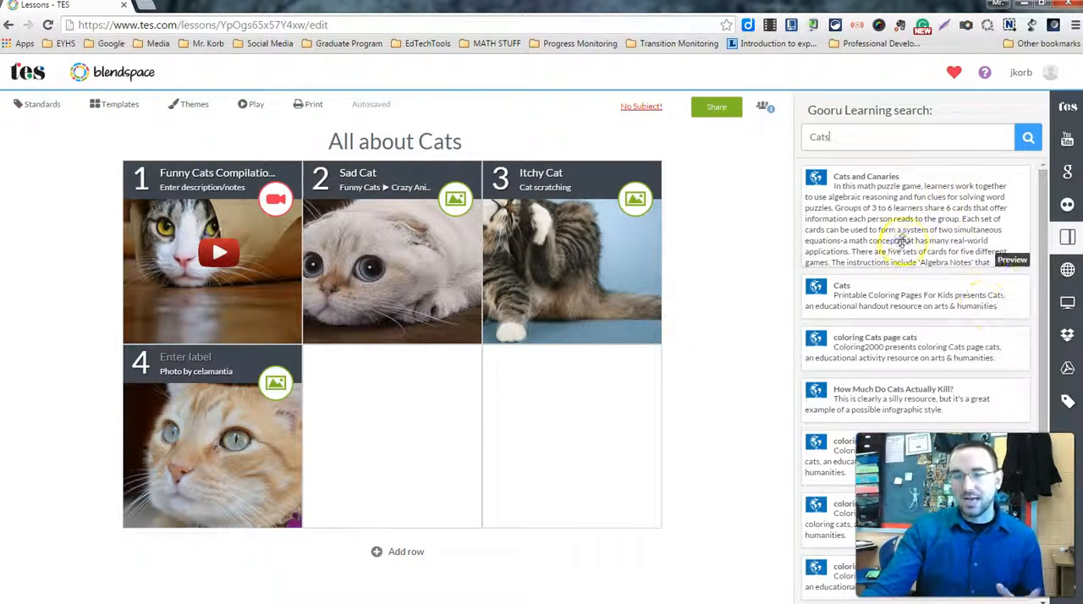
left_click(1057, 276)
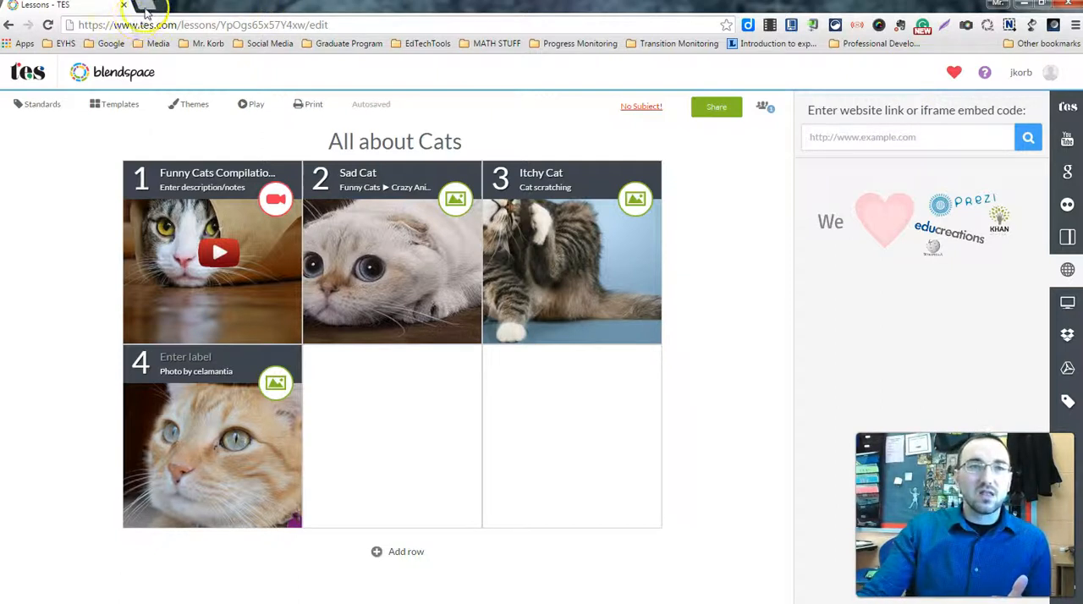
Open Google in a new browser tab and search for "cat eating habits"
left_click(146, 7)
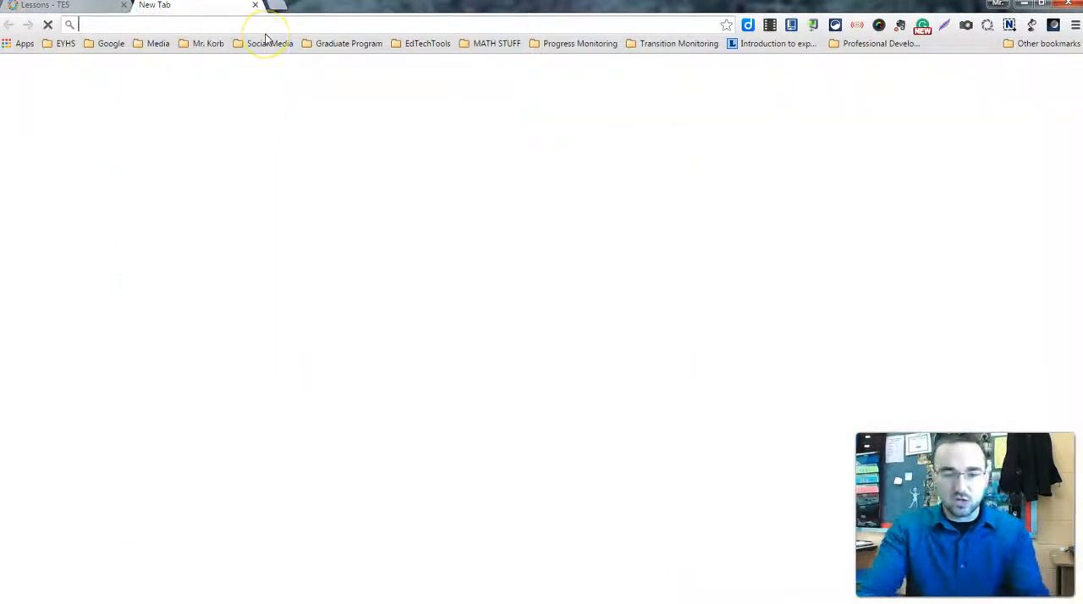
type("google.com")
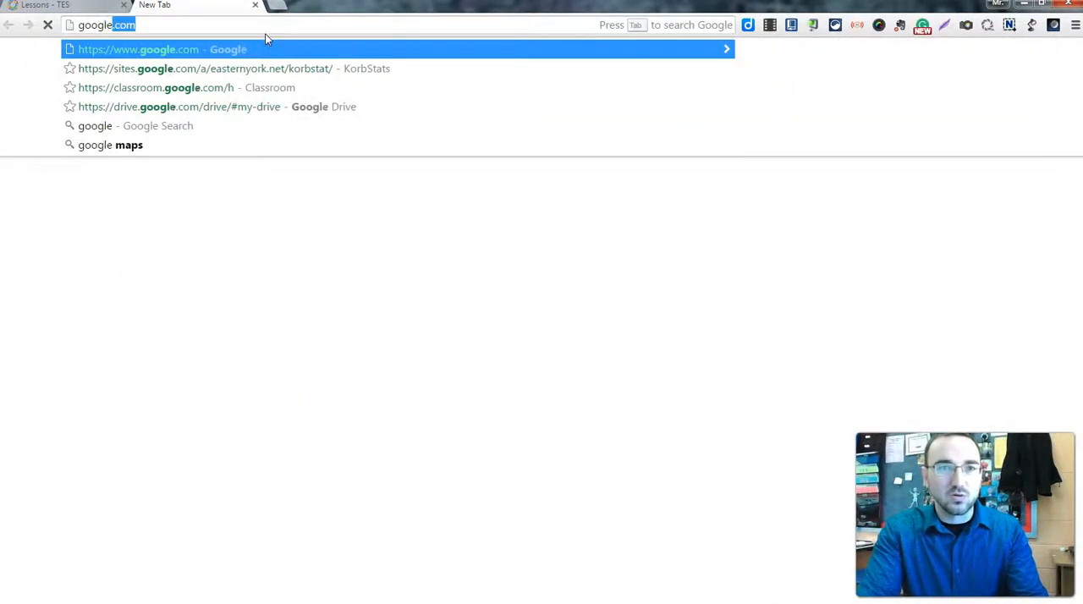
key("Return")
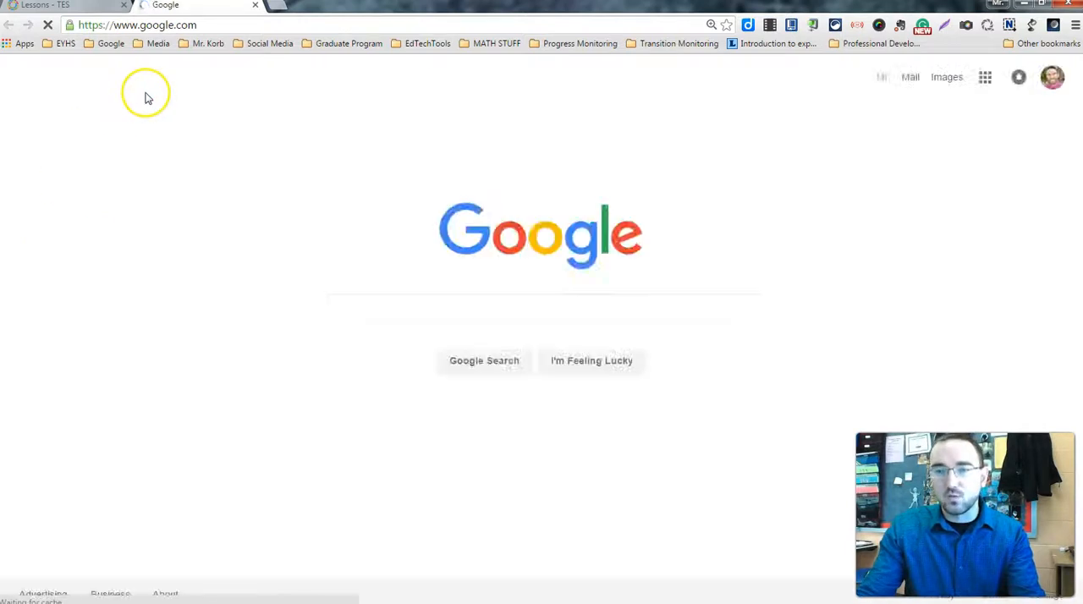
left_click(380, 314)
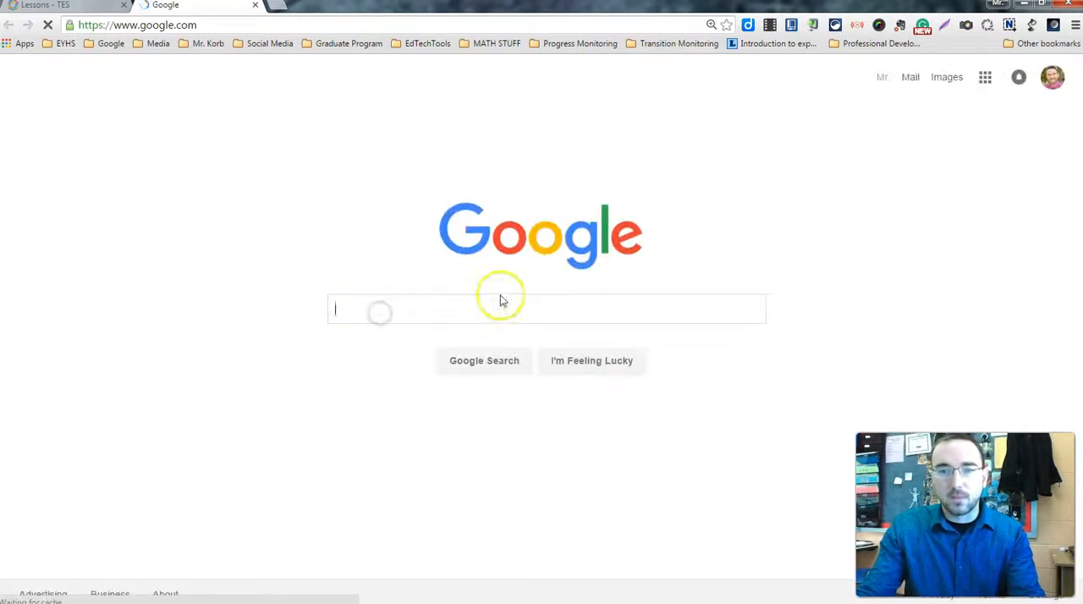
type("cat e")
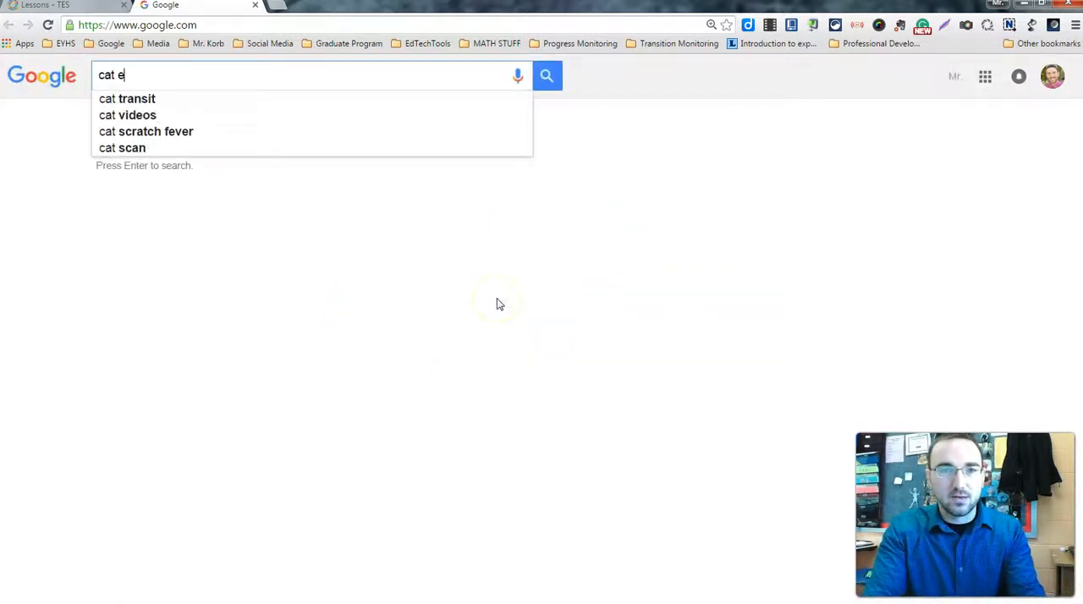
type("ating habits")
key("Return")
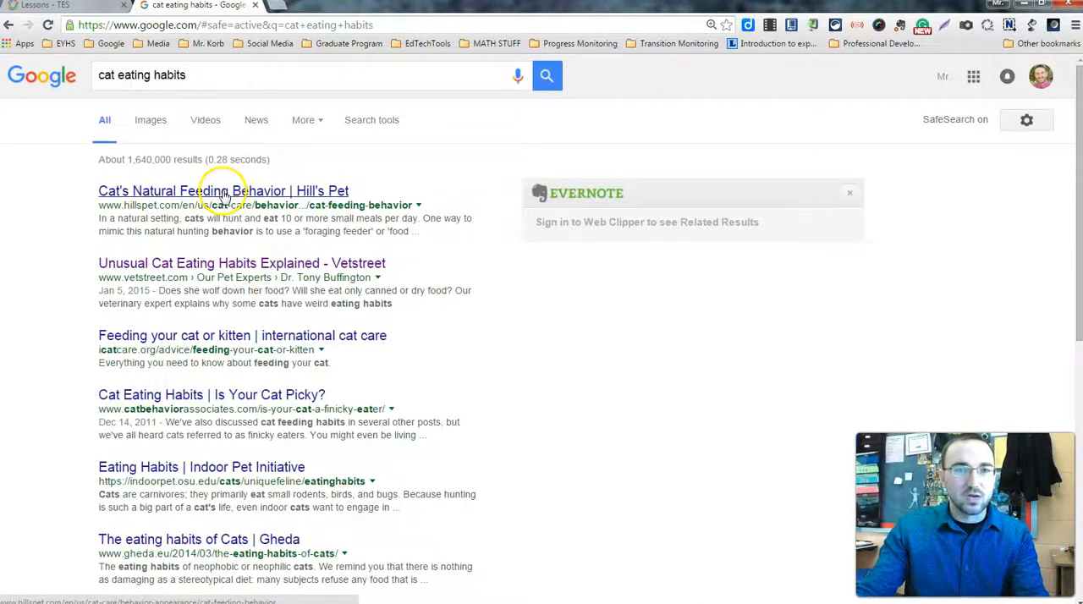
Open the search result "Cat's Natural Feeding Behavior | Hill's Pet" and copy the page's web address
left_click(243, 192)
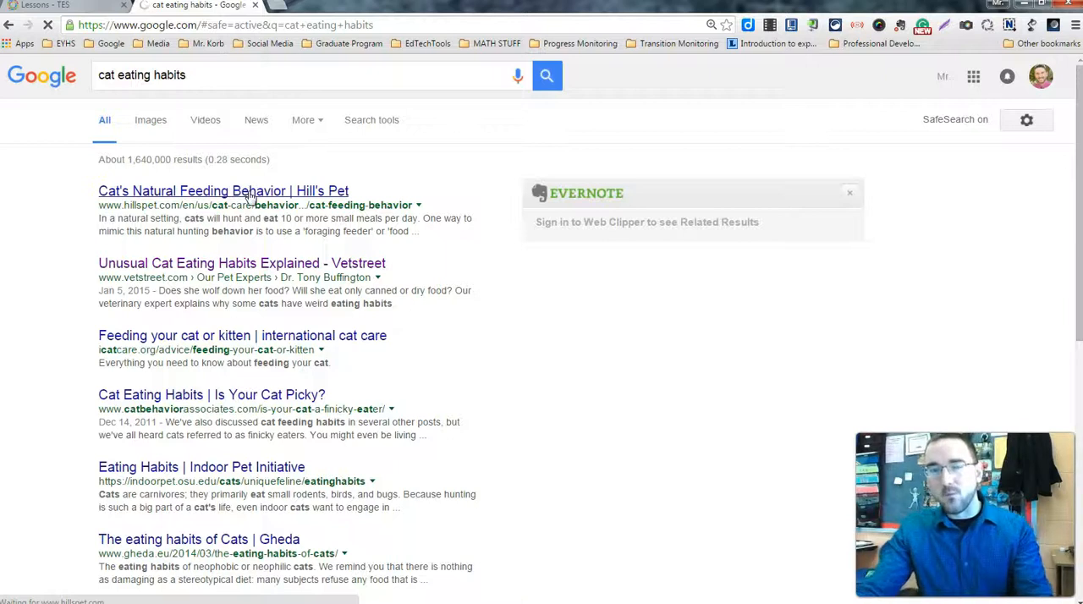
left_click(243, 192)
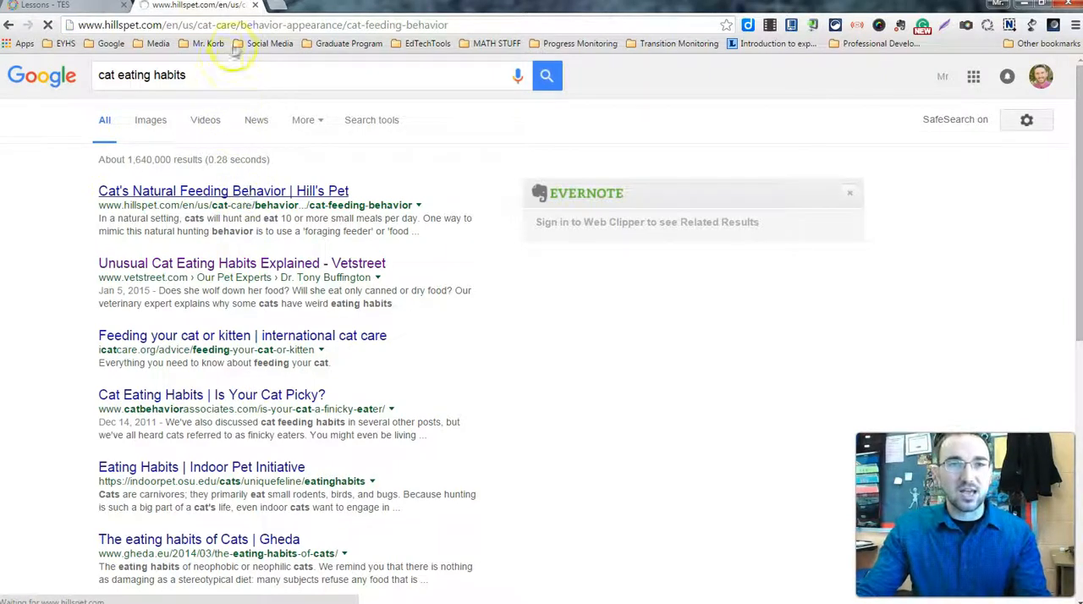
left_click(250, 24)
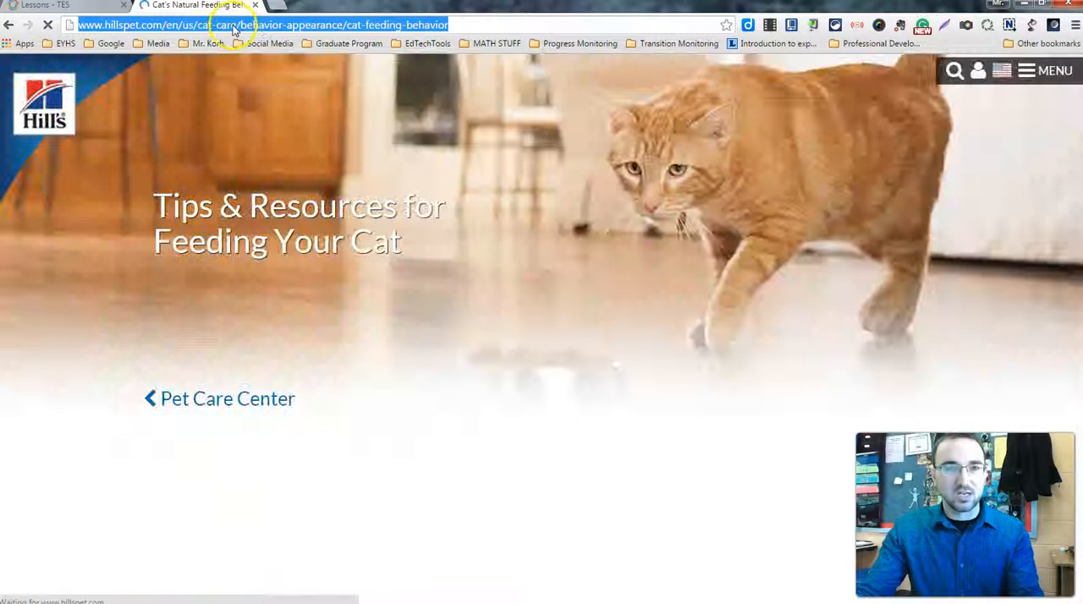
Look up the copied Hill's Pet address as a website link in the Blendspace lesson and place the web link in tile 5
left_click(94, 10)
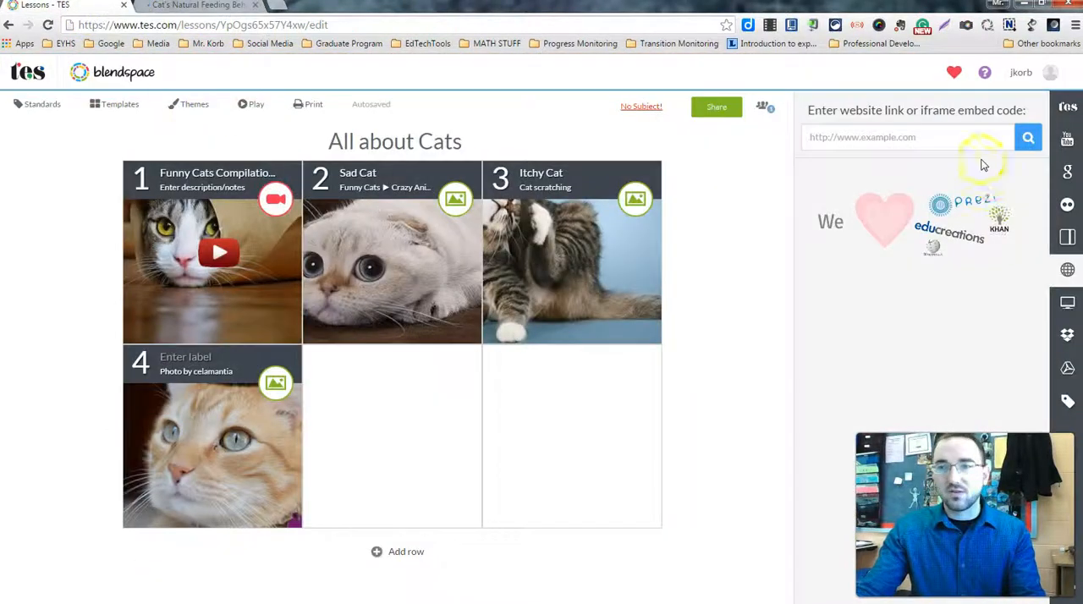
type("https://www.hillspet.com/cat-care/behavior-appearance/cat-feeding-behavior")
left_click(1027, 139)
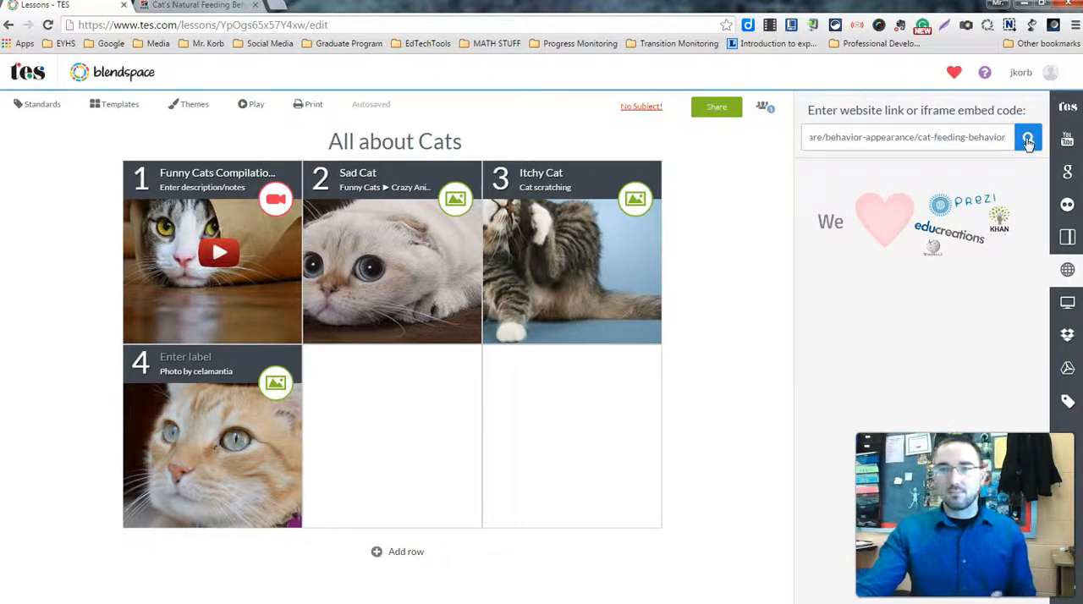
left_click(1028, 142)
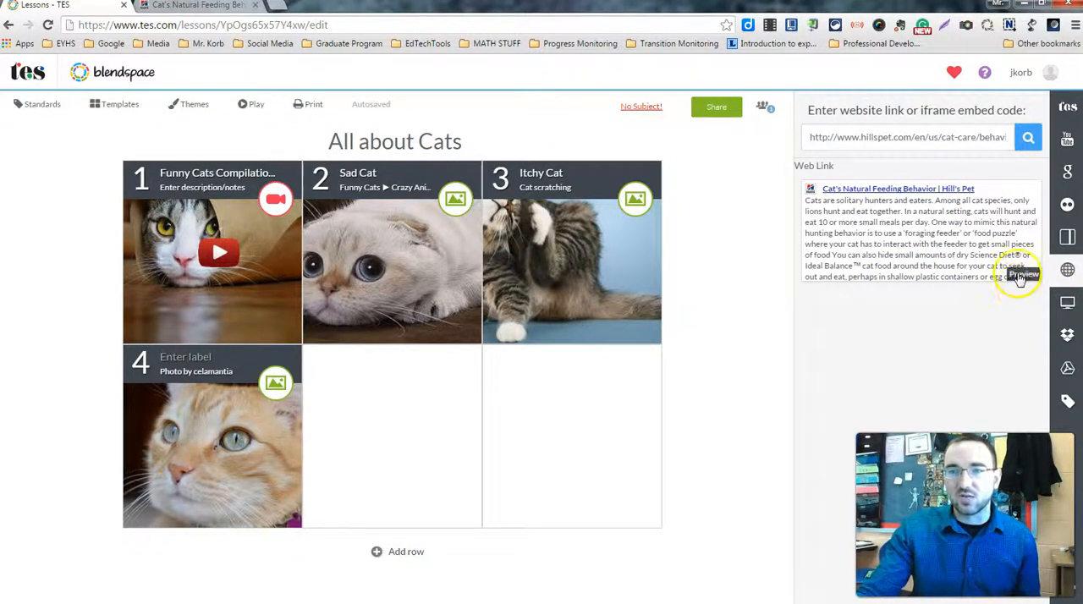
left_click_drag(946, 243, 381, 442)
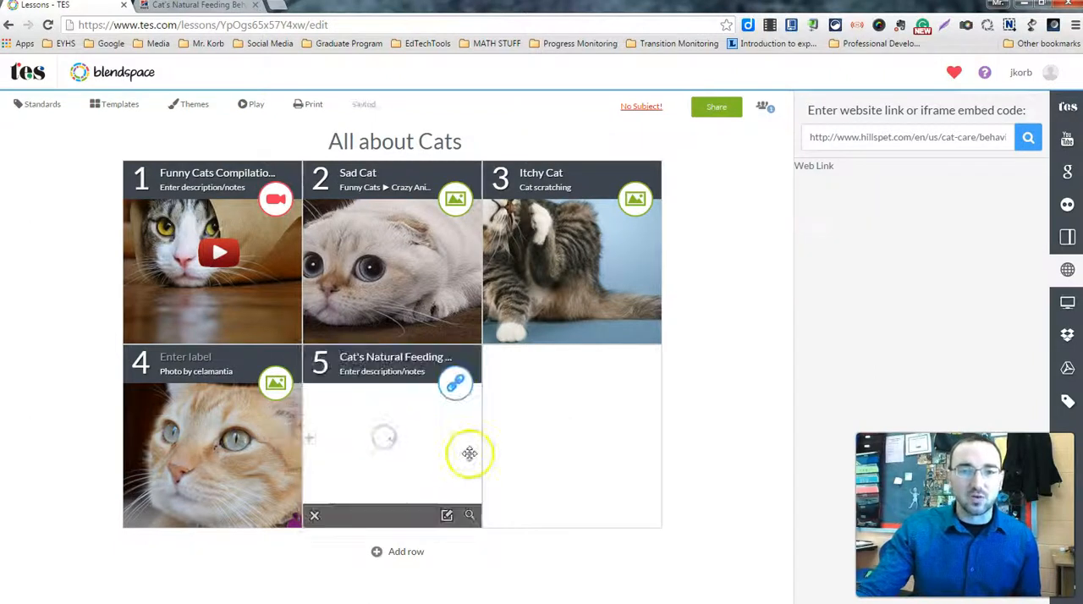
View the uploaded files and Dropbox sources, and place the Google Drive presentation "Casino Probability - Roulette Edition" in tile 6
left_click(1068, 307)
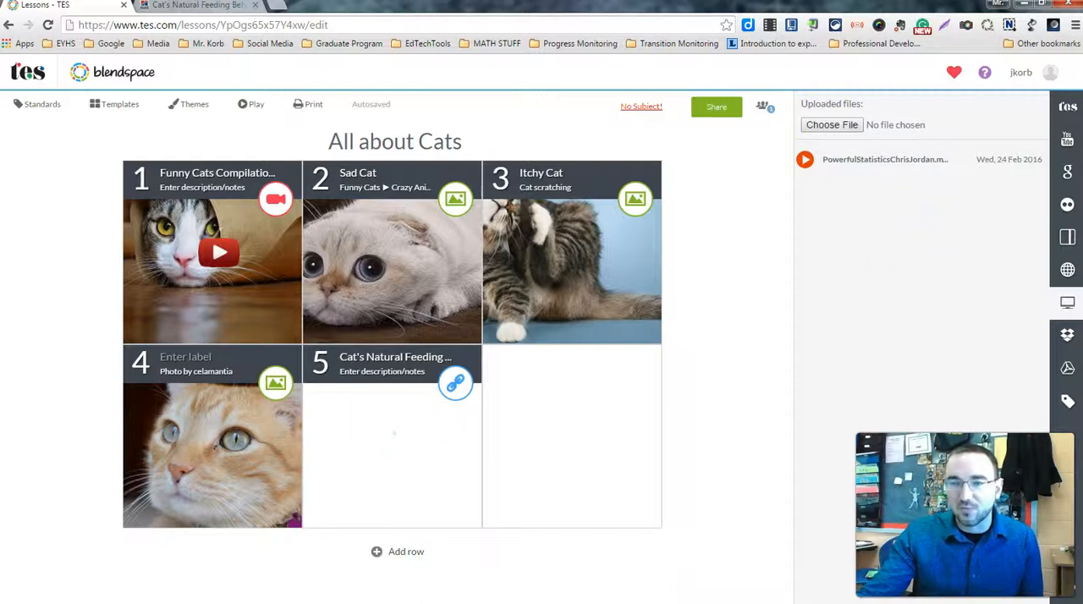
left_click(1068, 337)
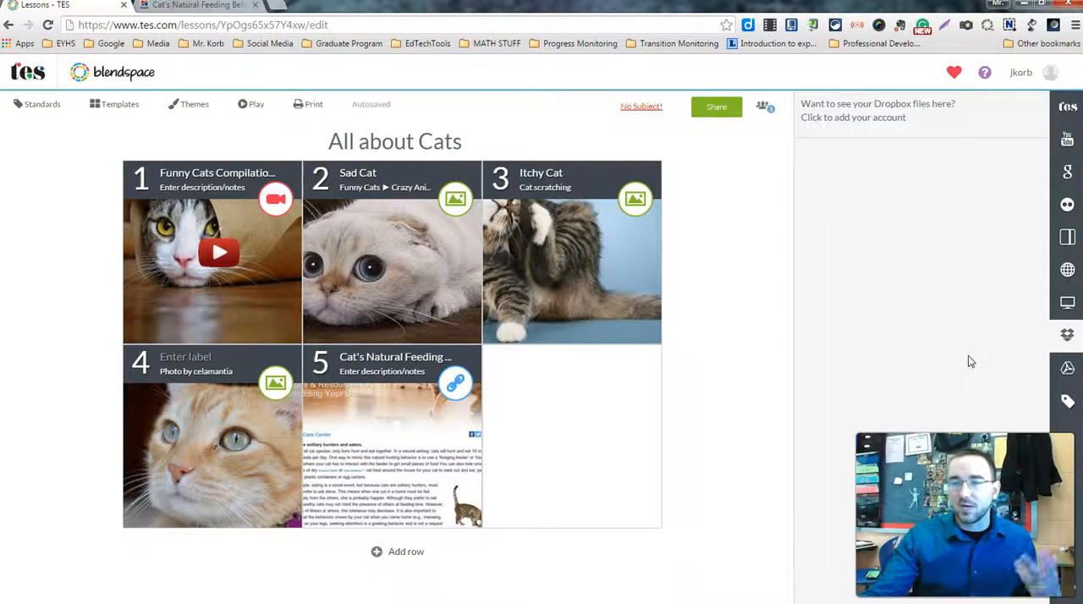
left_click(1061, 371)
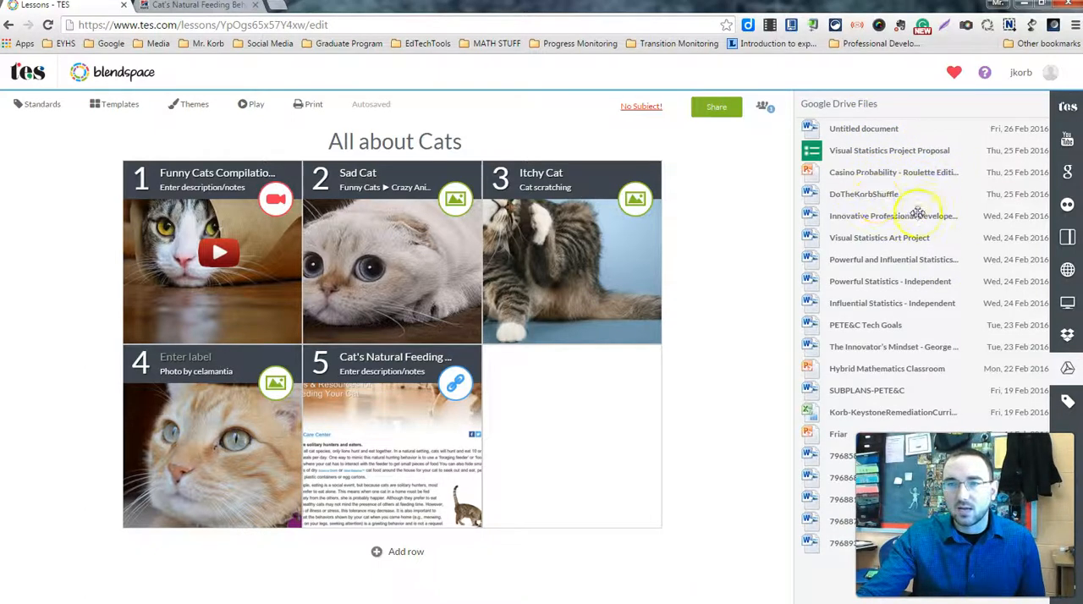
left_click_drag(893, 171, 586, 439)
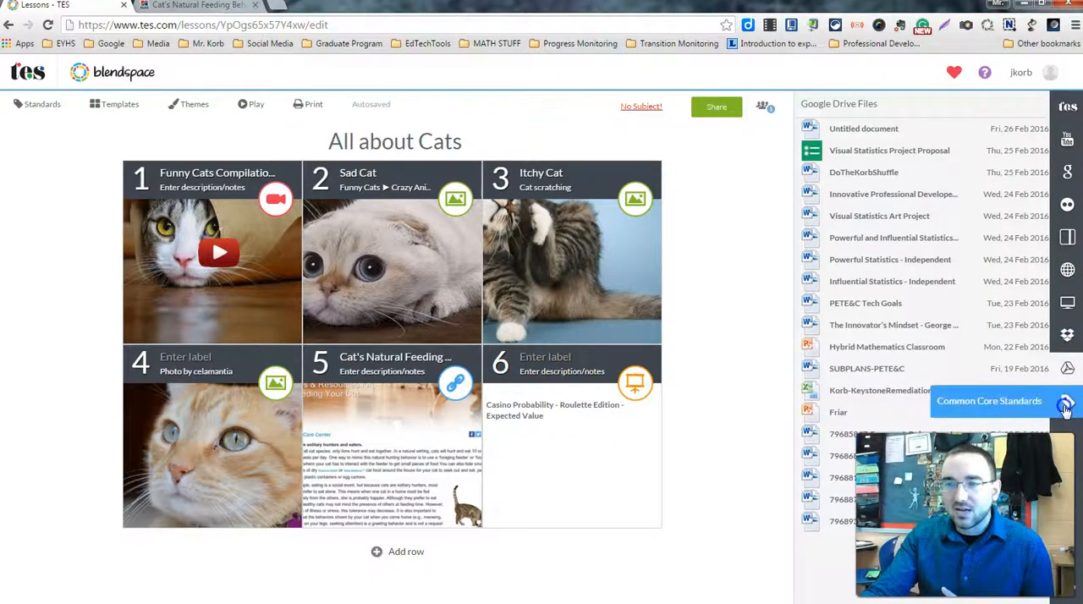
Search the Common Core standards for the subject Math and 6th Grade
left_click(1067, 403)
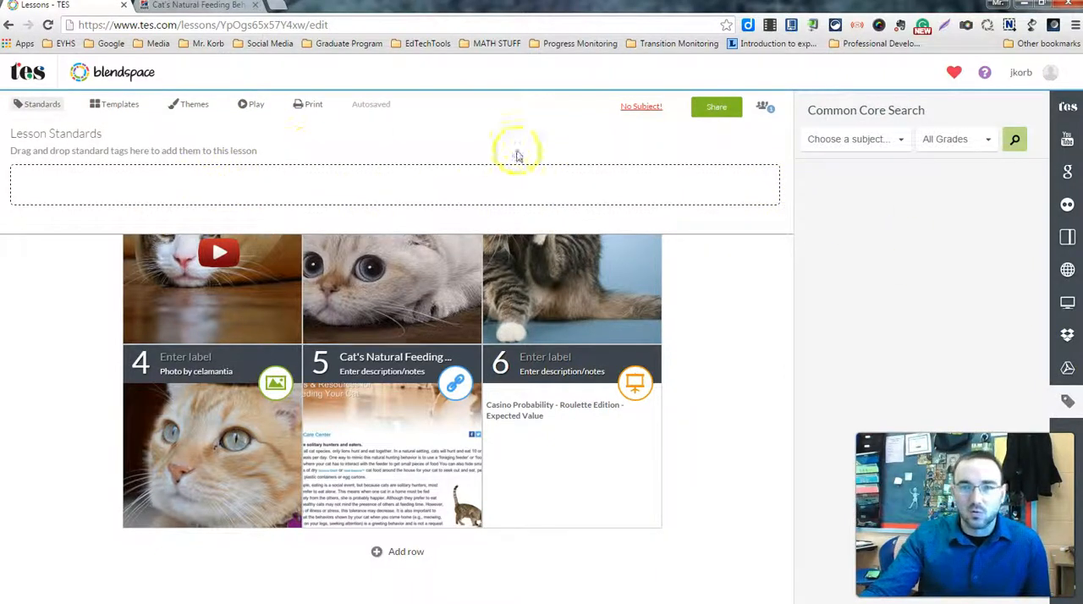
left_click(852, 140)
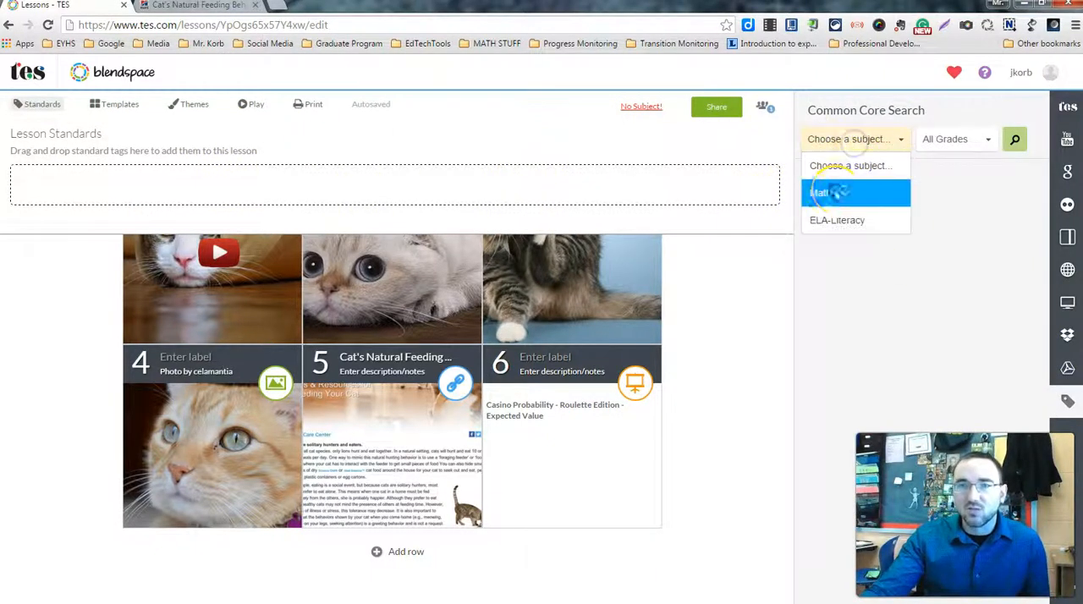
left_click(837, 191)
left_click(973, 150)
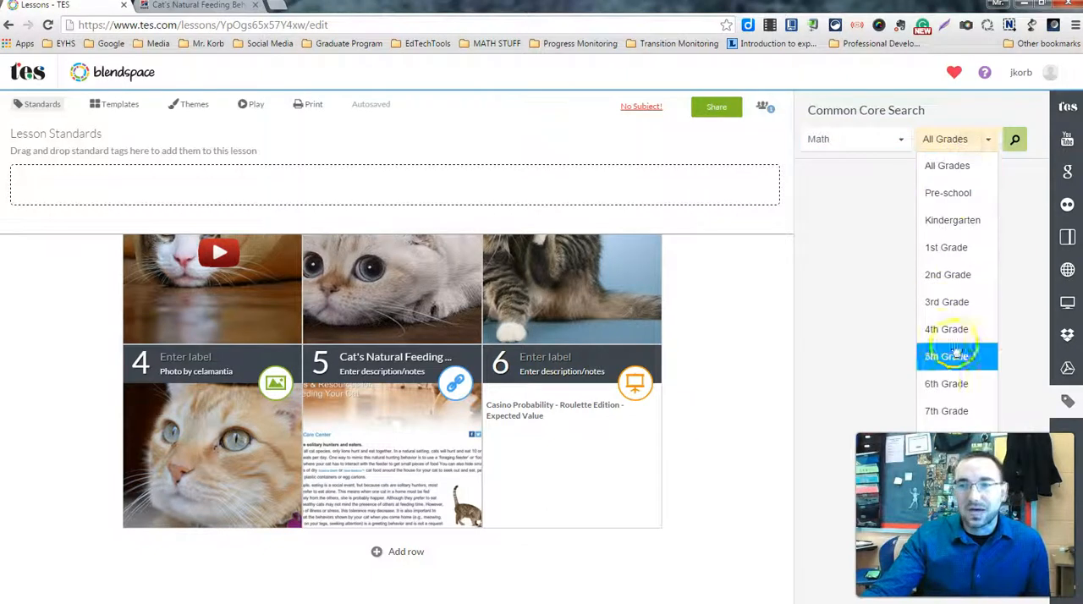
left_click(939, 389)
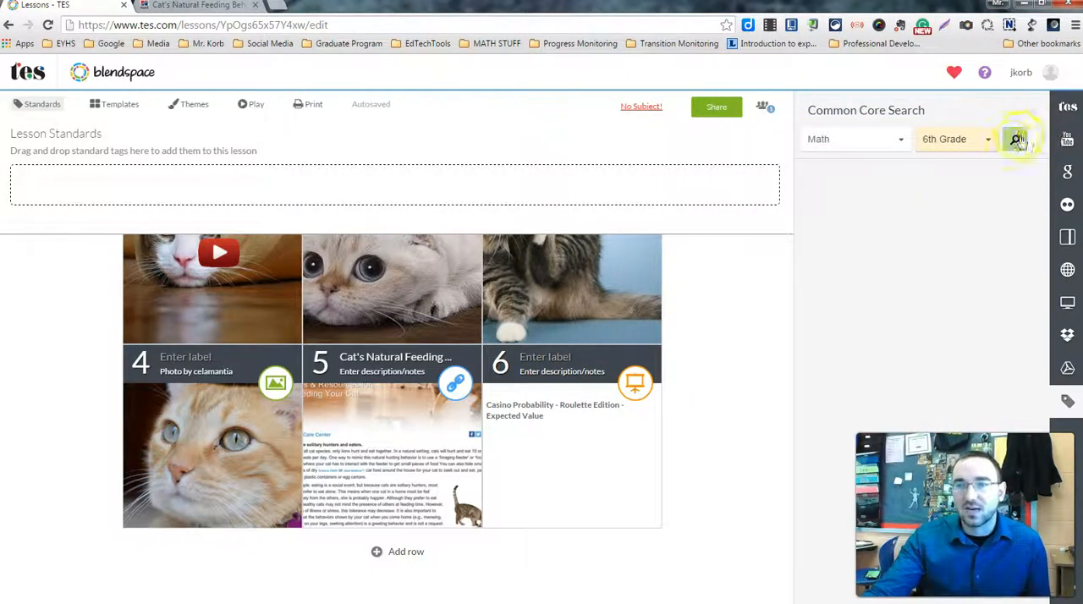
left_click(1015, 139)
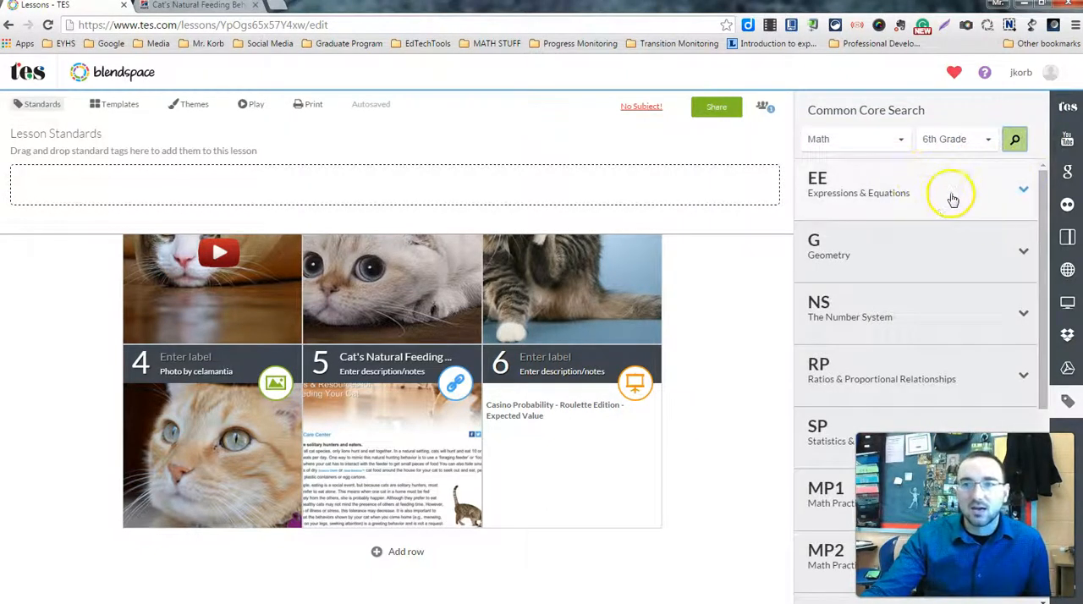
Tag the lesson with the Expressions & Equations standard CCSS.Math.Content.6.EE.A.1 and return to the TES resources source
left_click(948, 197)
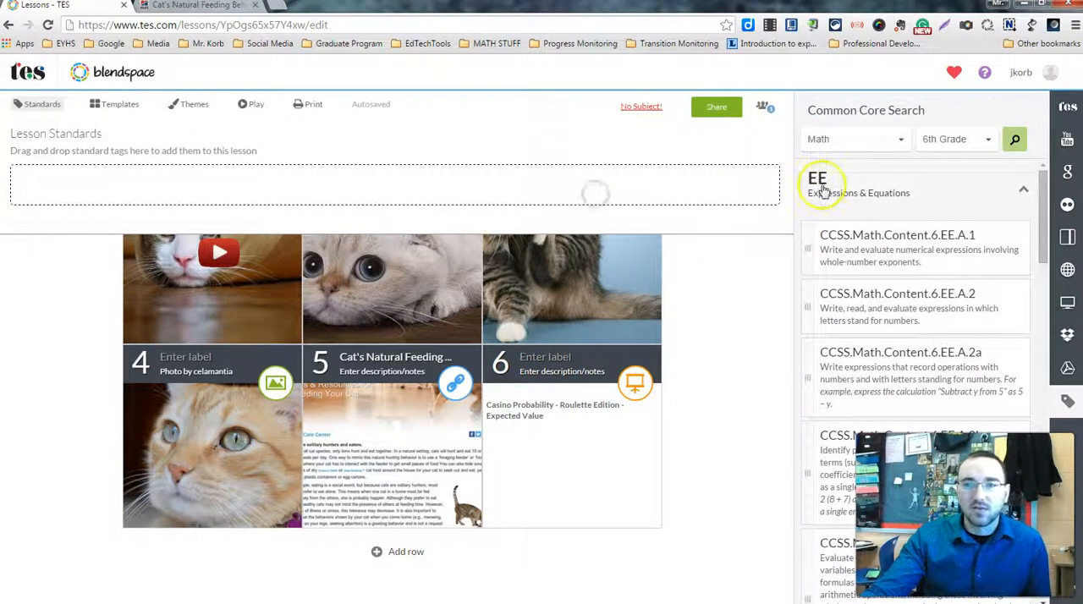
left_click(814, 188)
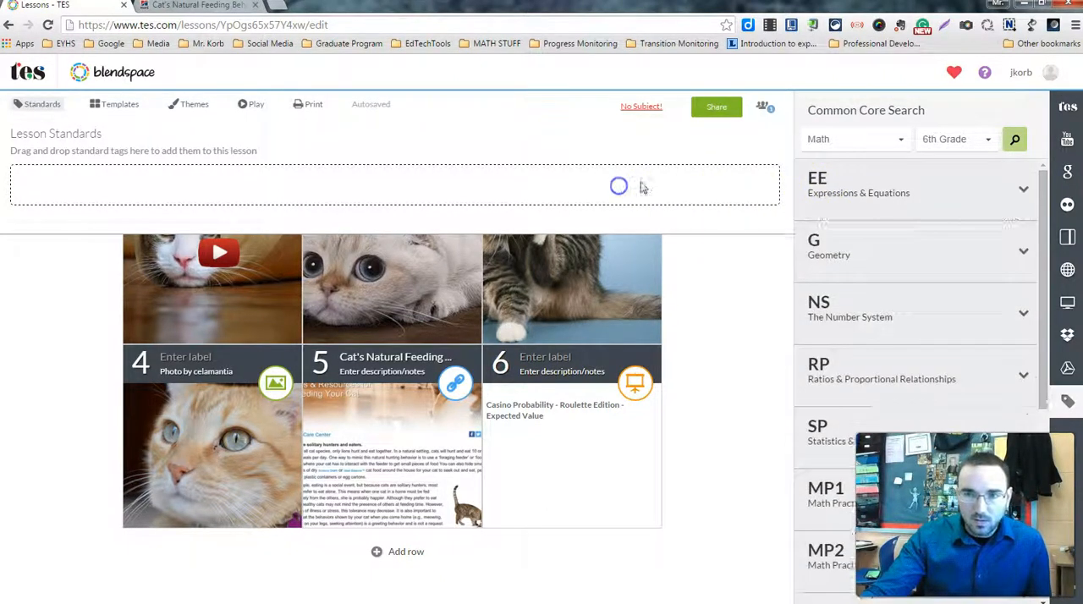
left_click(873, 182)
left_click_drag(882, 234, 615, 176)
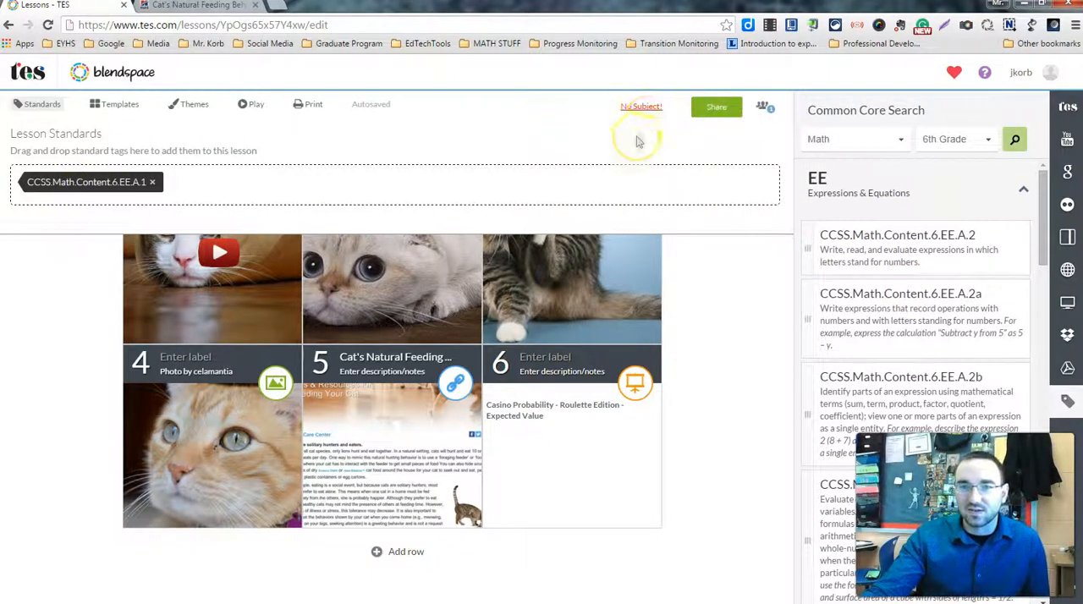
left_click(1068, 107)
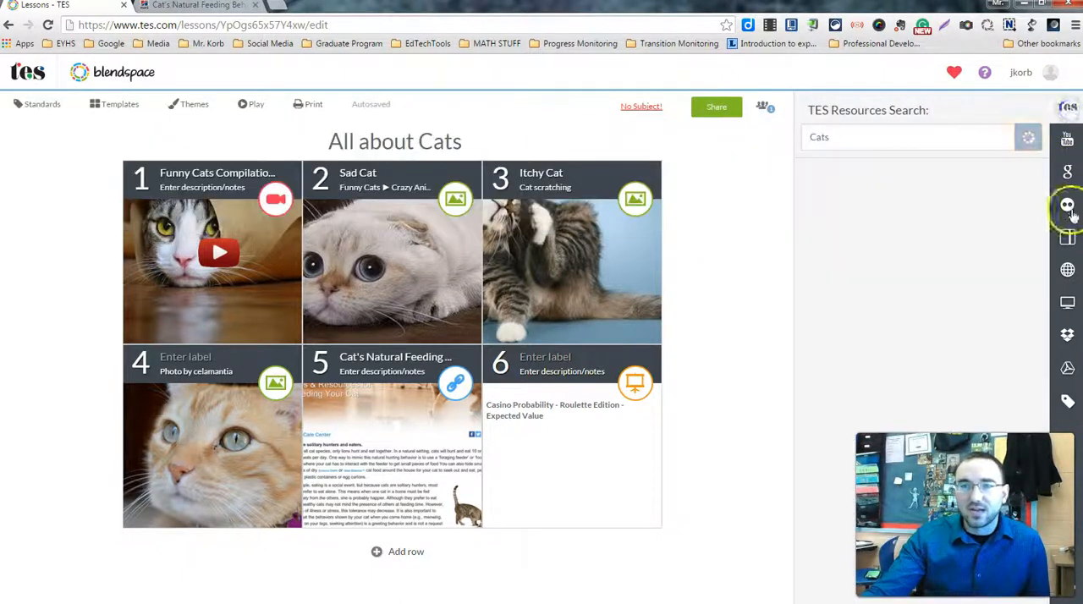